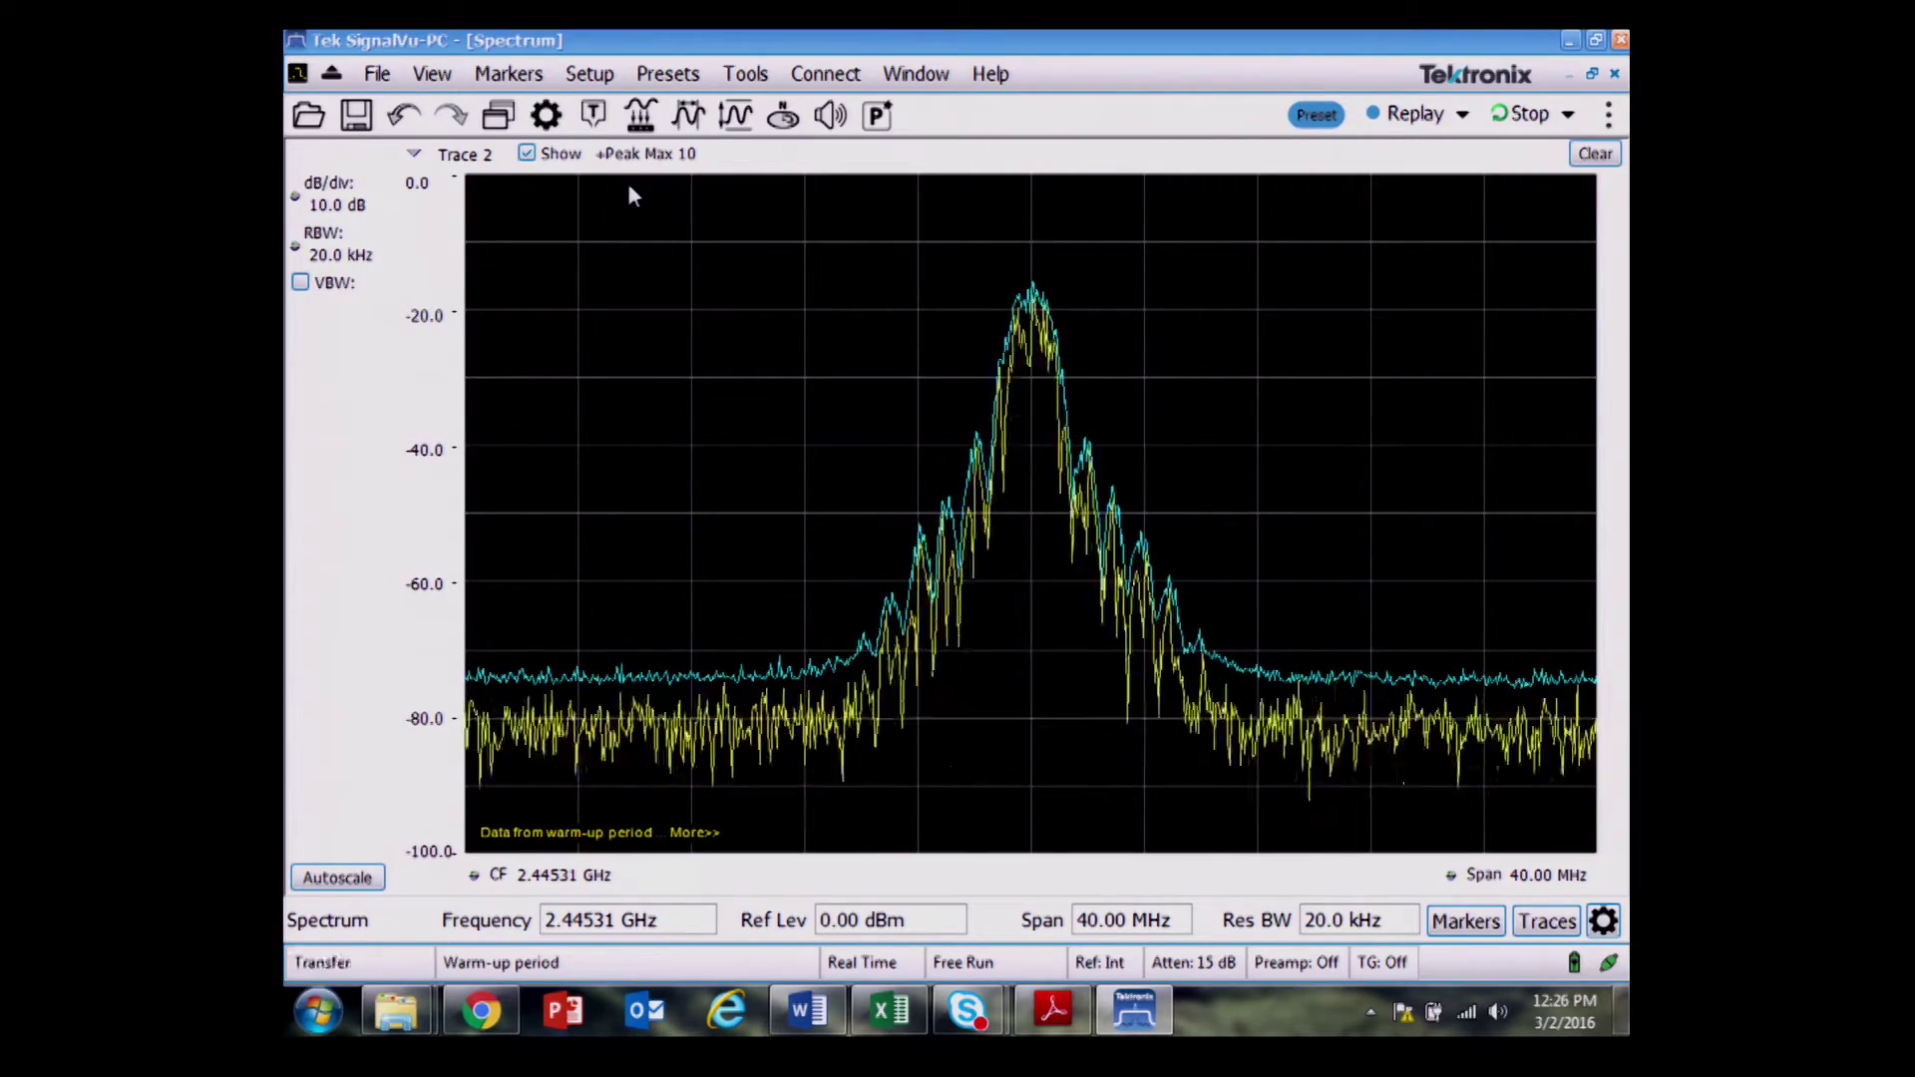
- Choose Constellation, Signal Quality, Symbol Table, EVM vs Time and Spectrum as the displays and apply them
left_click(500, 117)
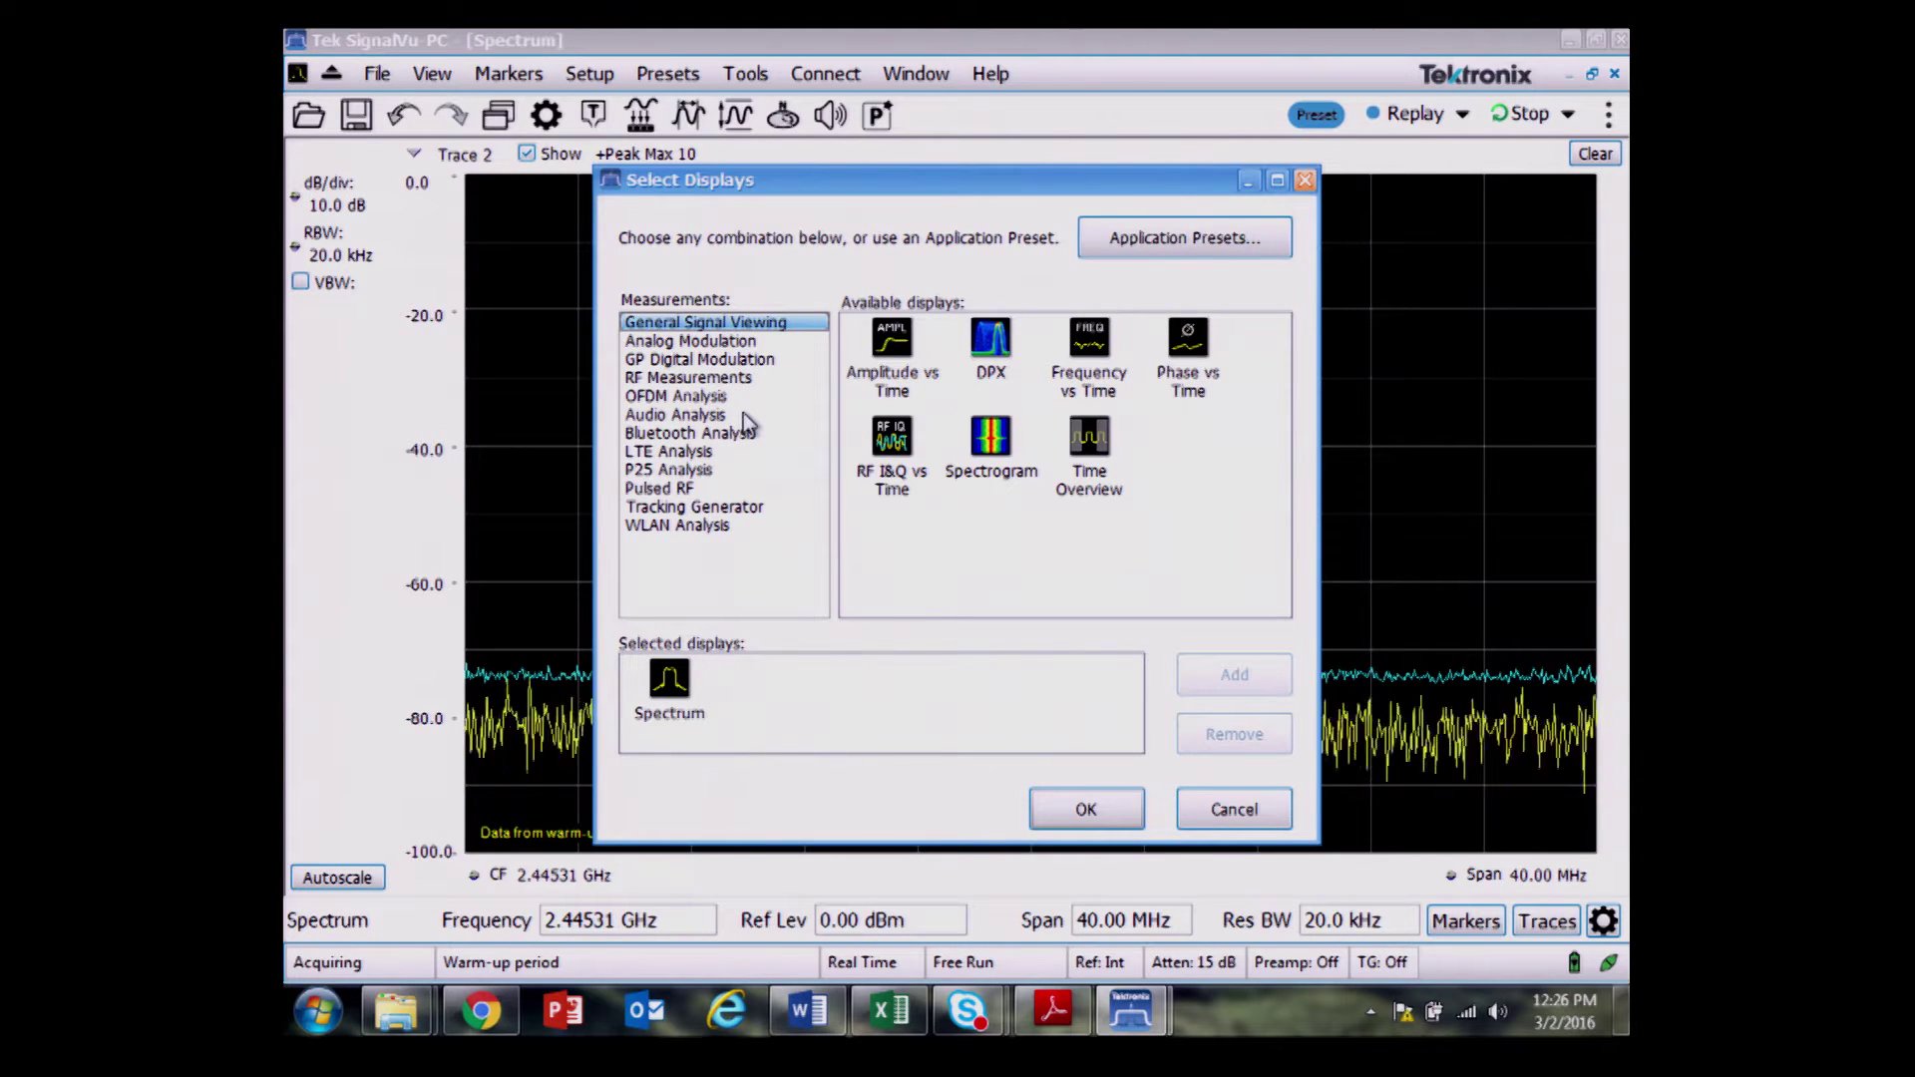
left_click(733, 365)
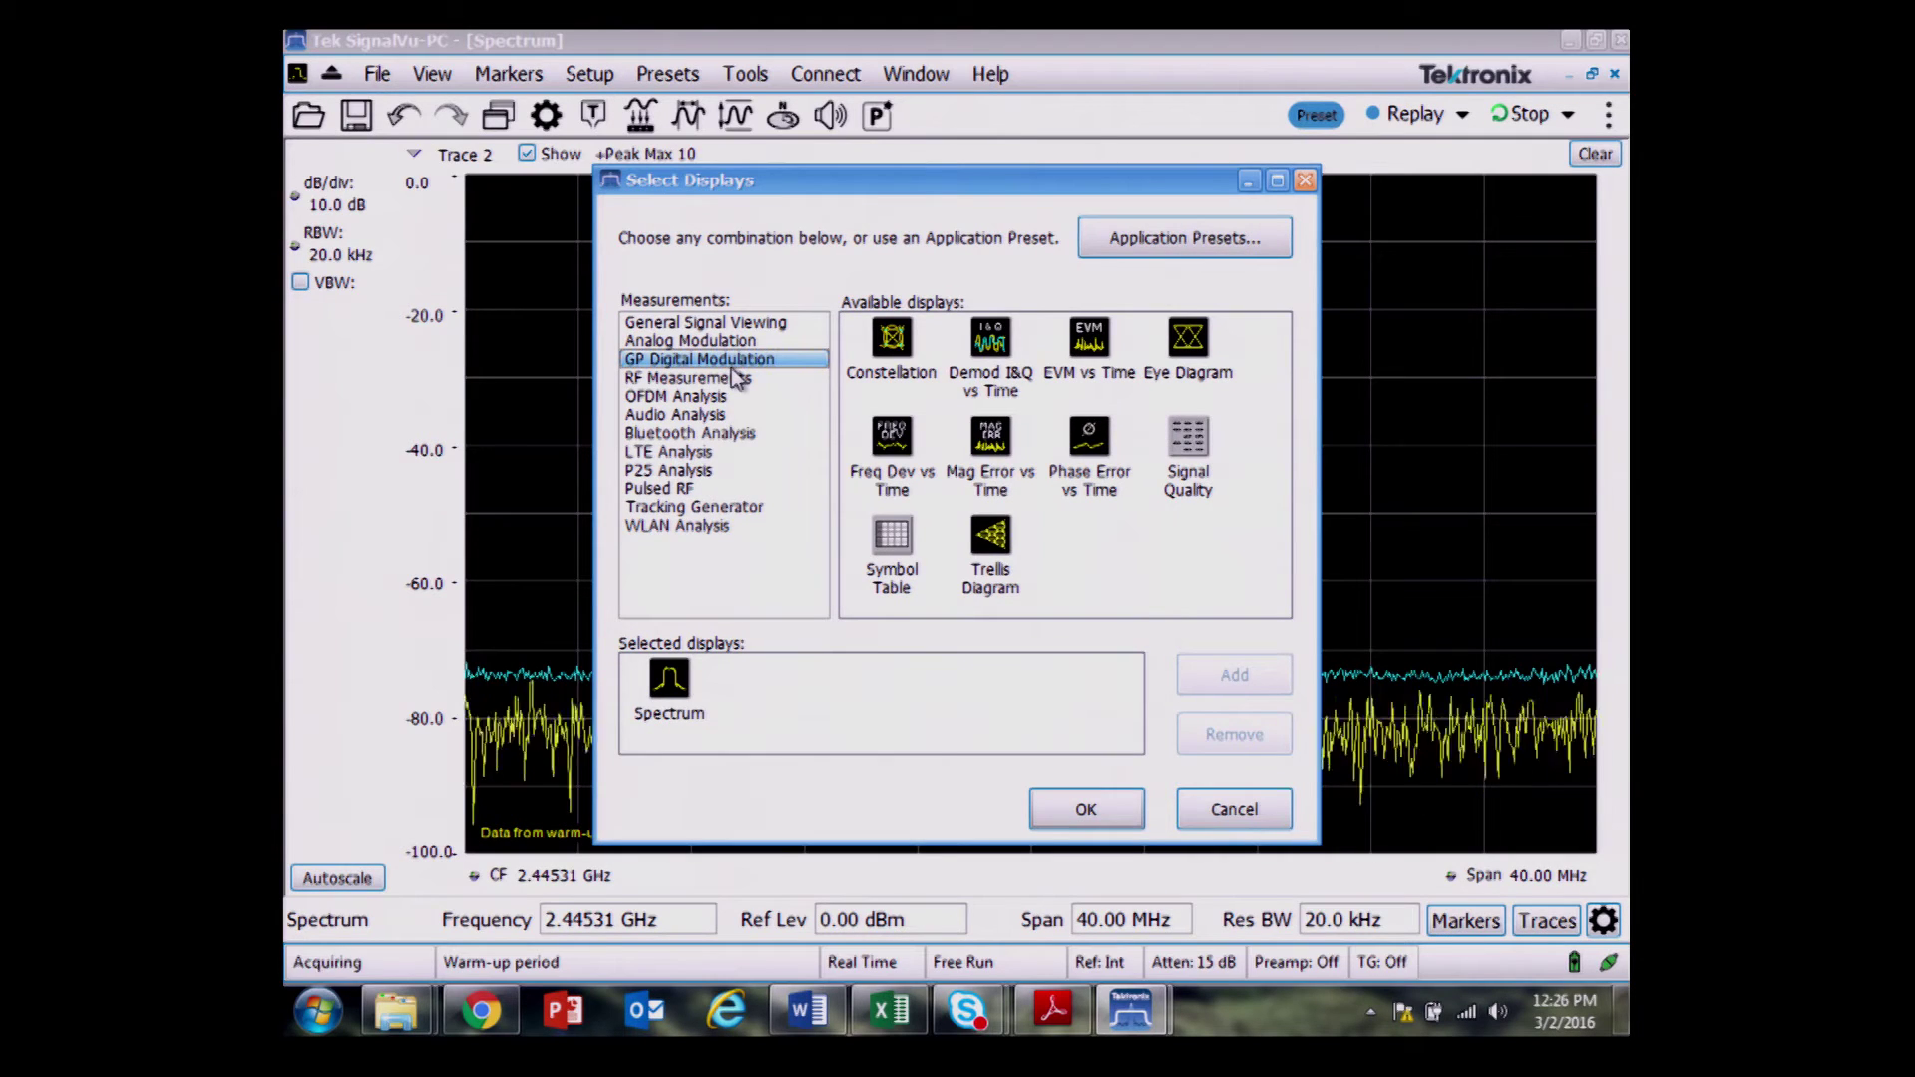
double_click(894, 339)
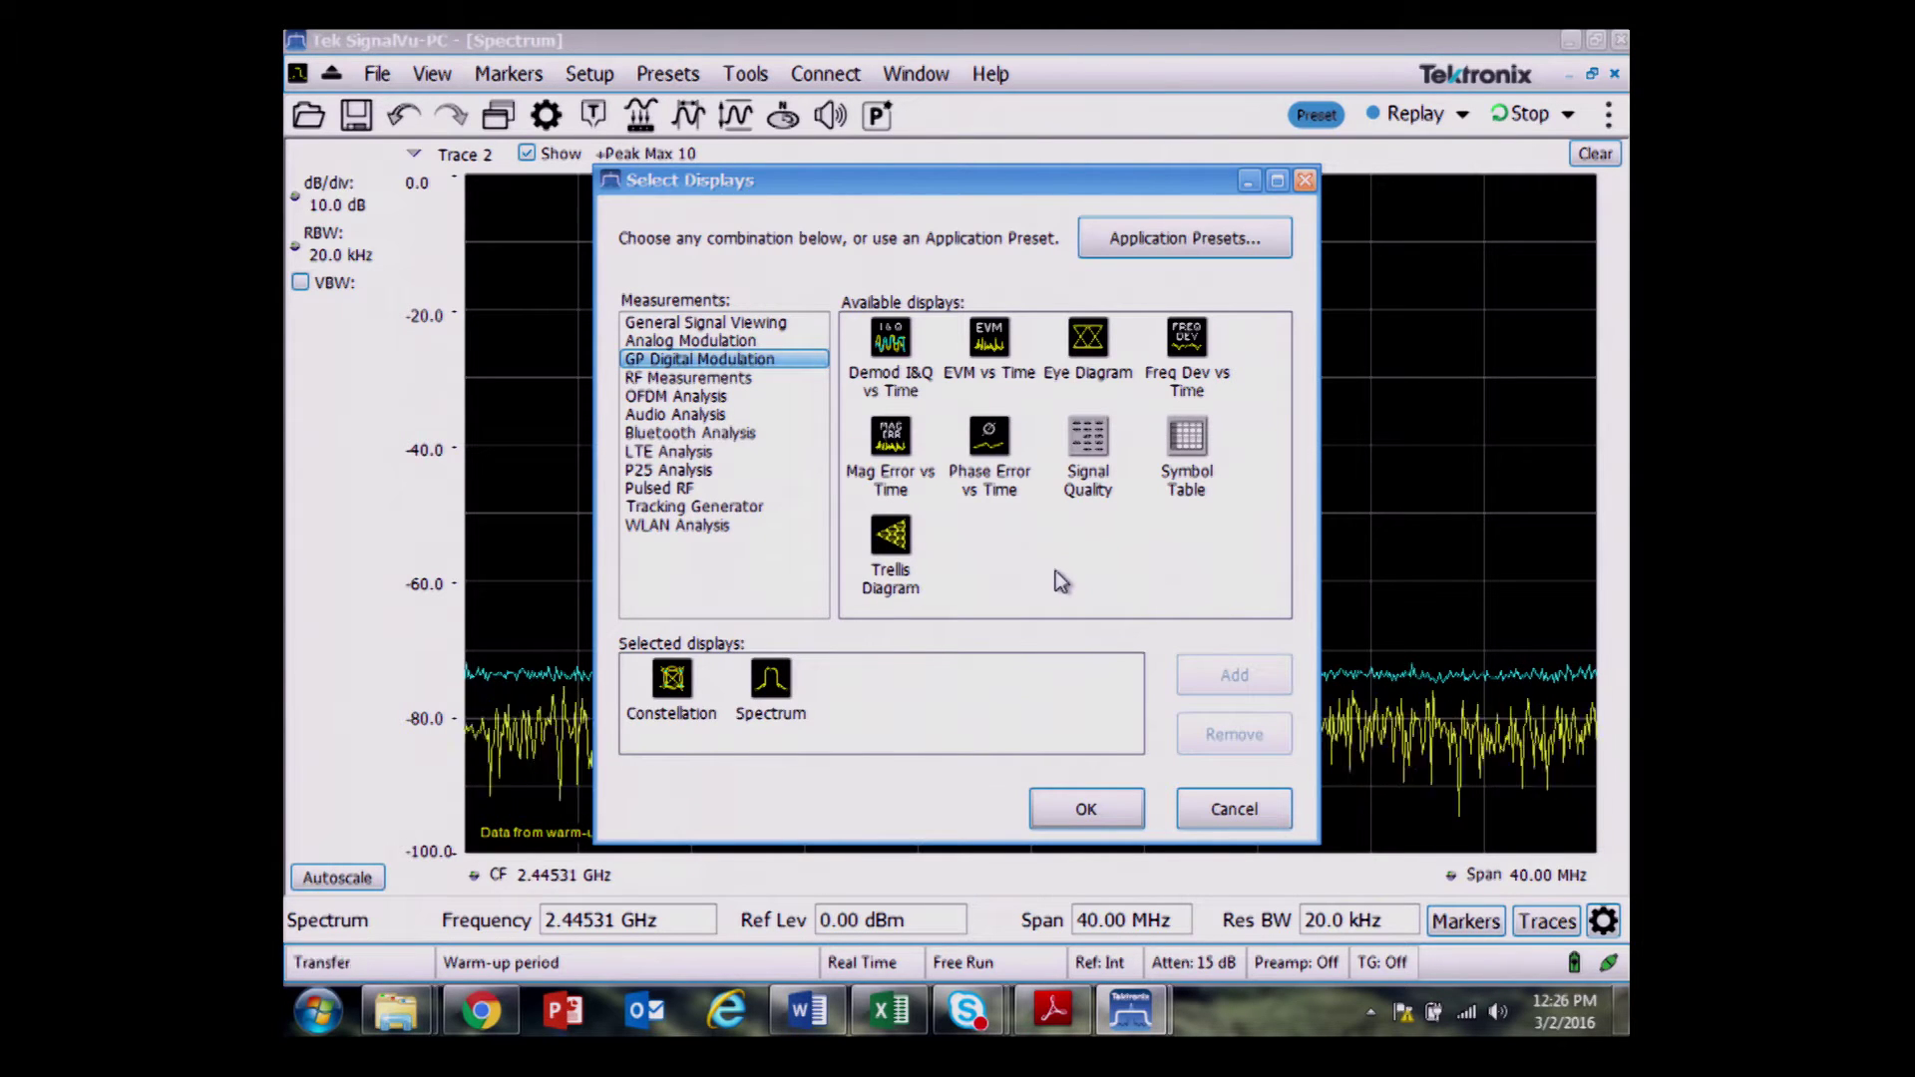
double_click(1086, 439)
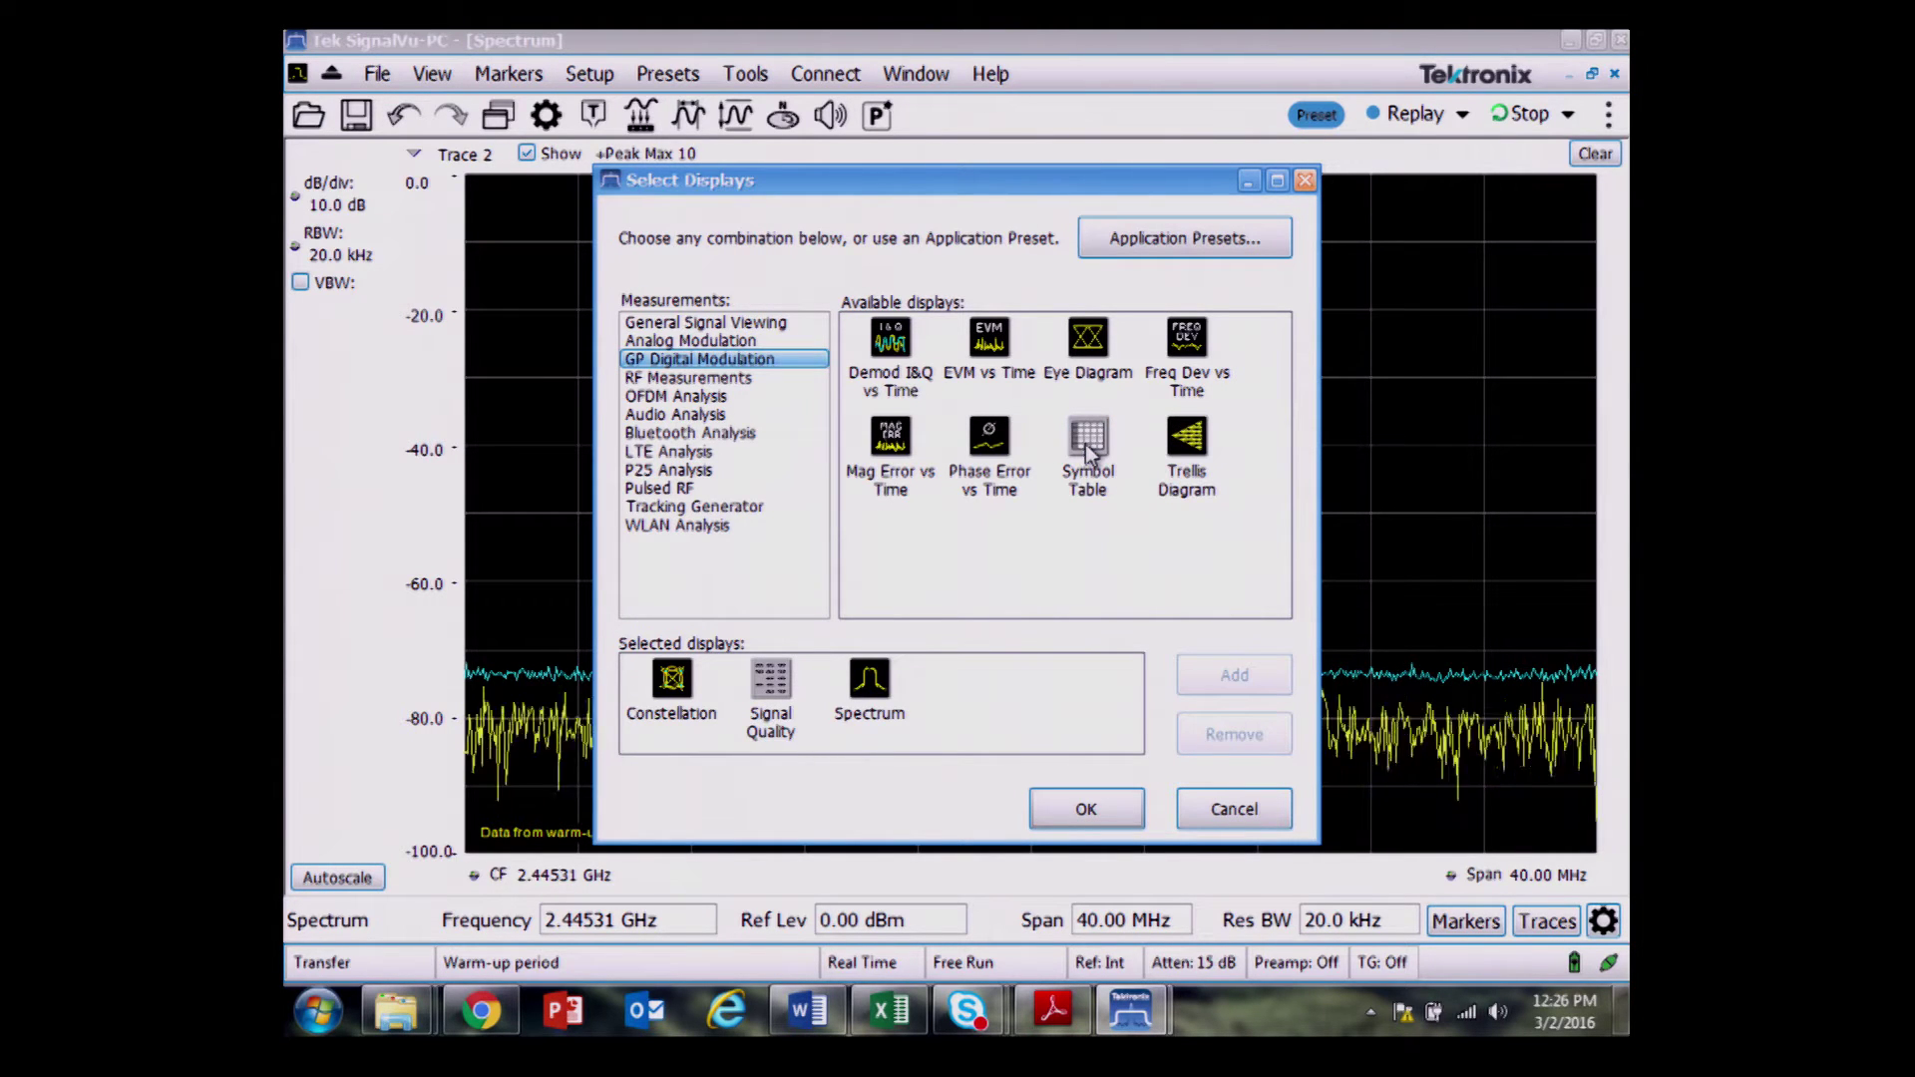
double_click(866, 703)
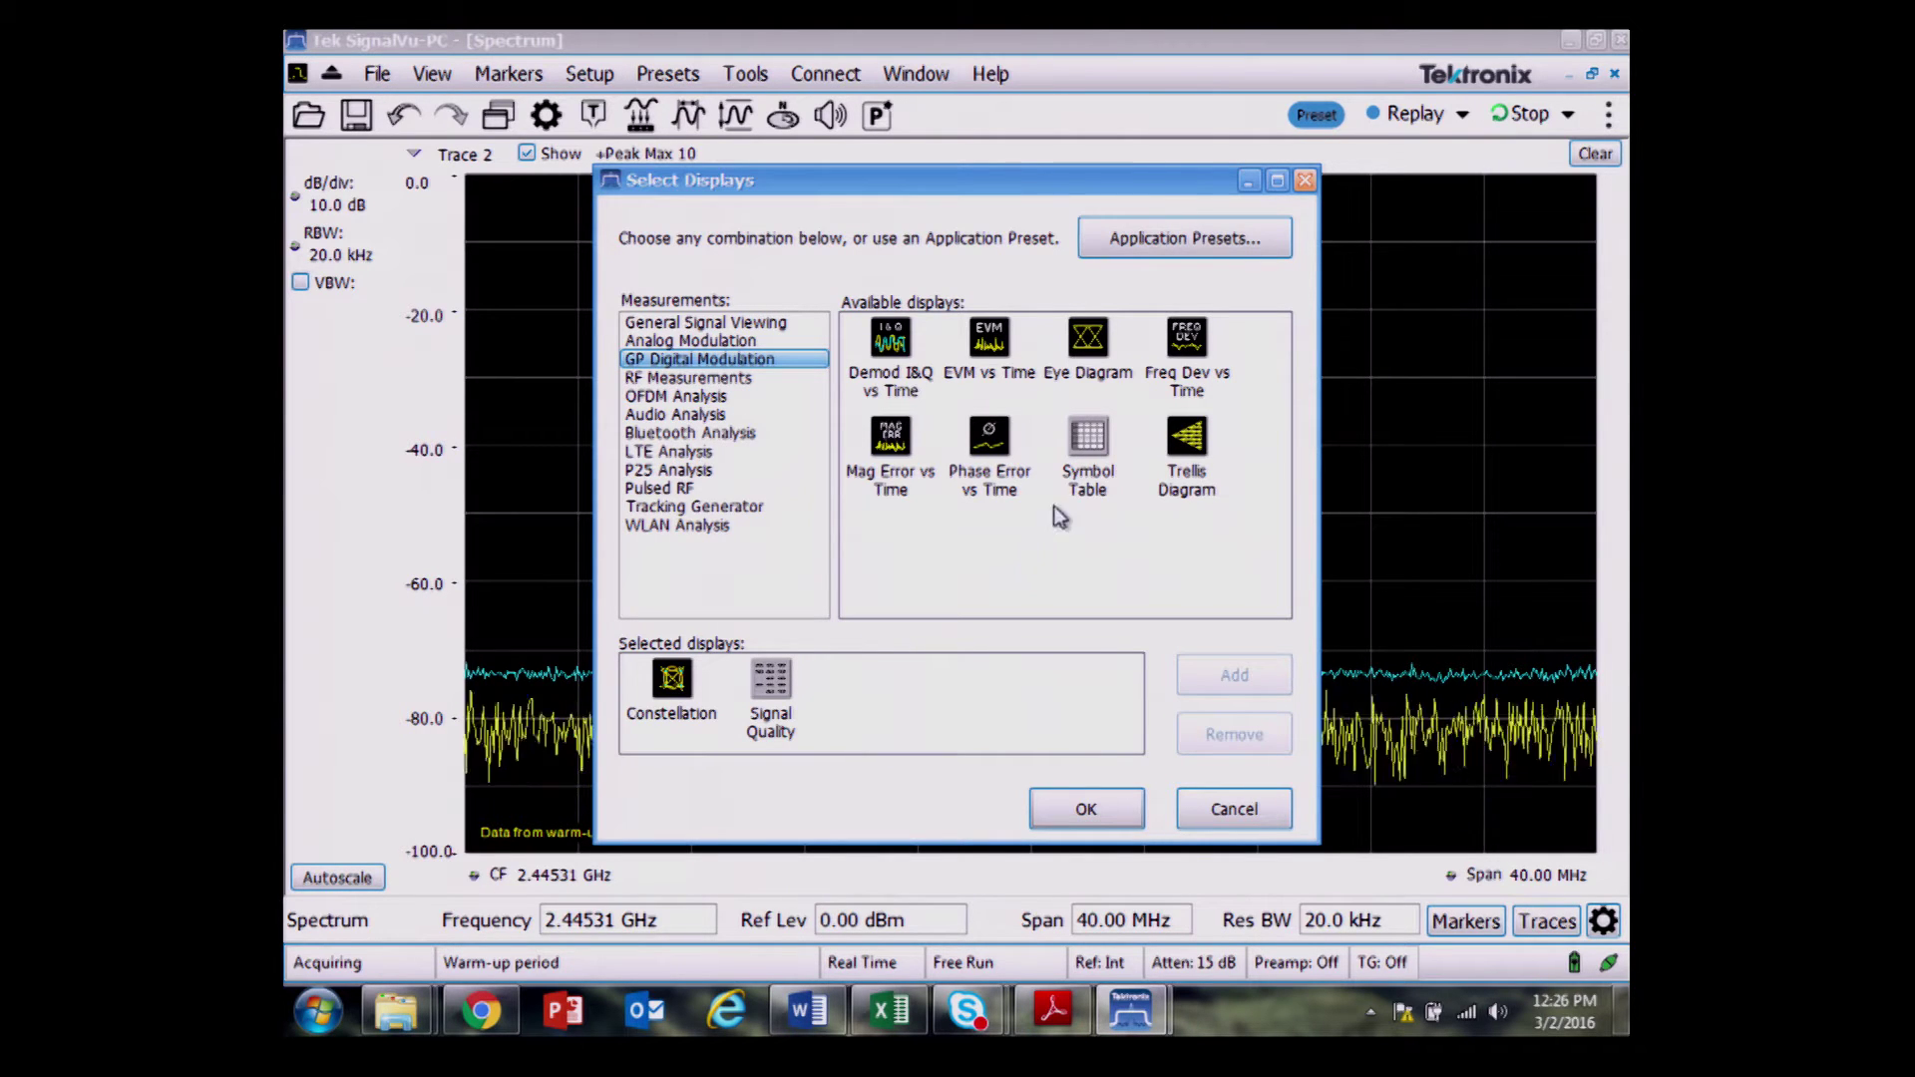
double_click(1089, 443)
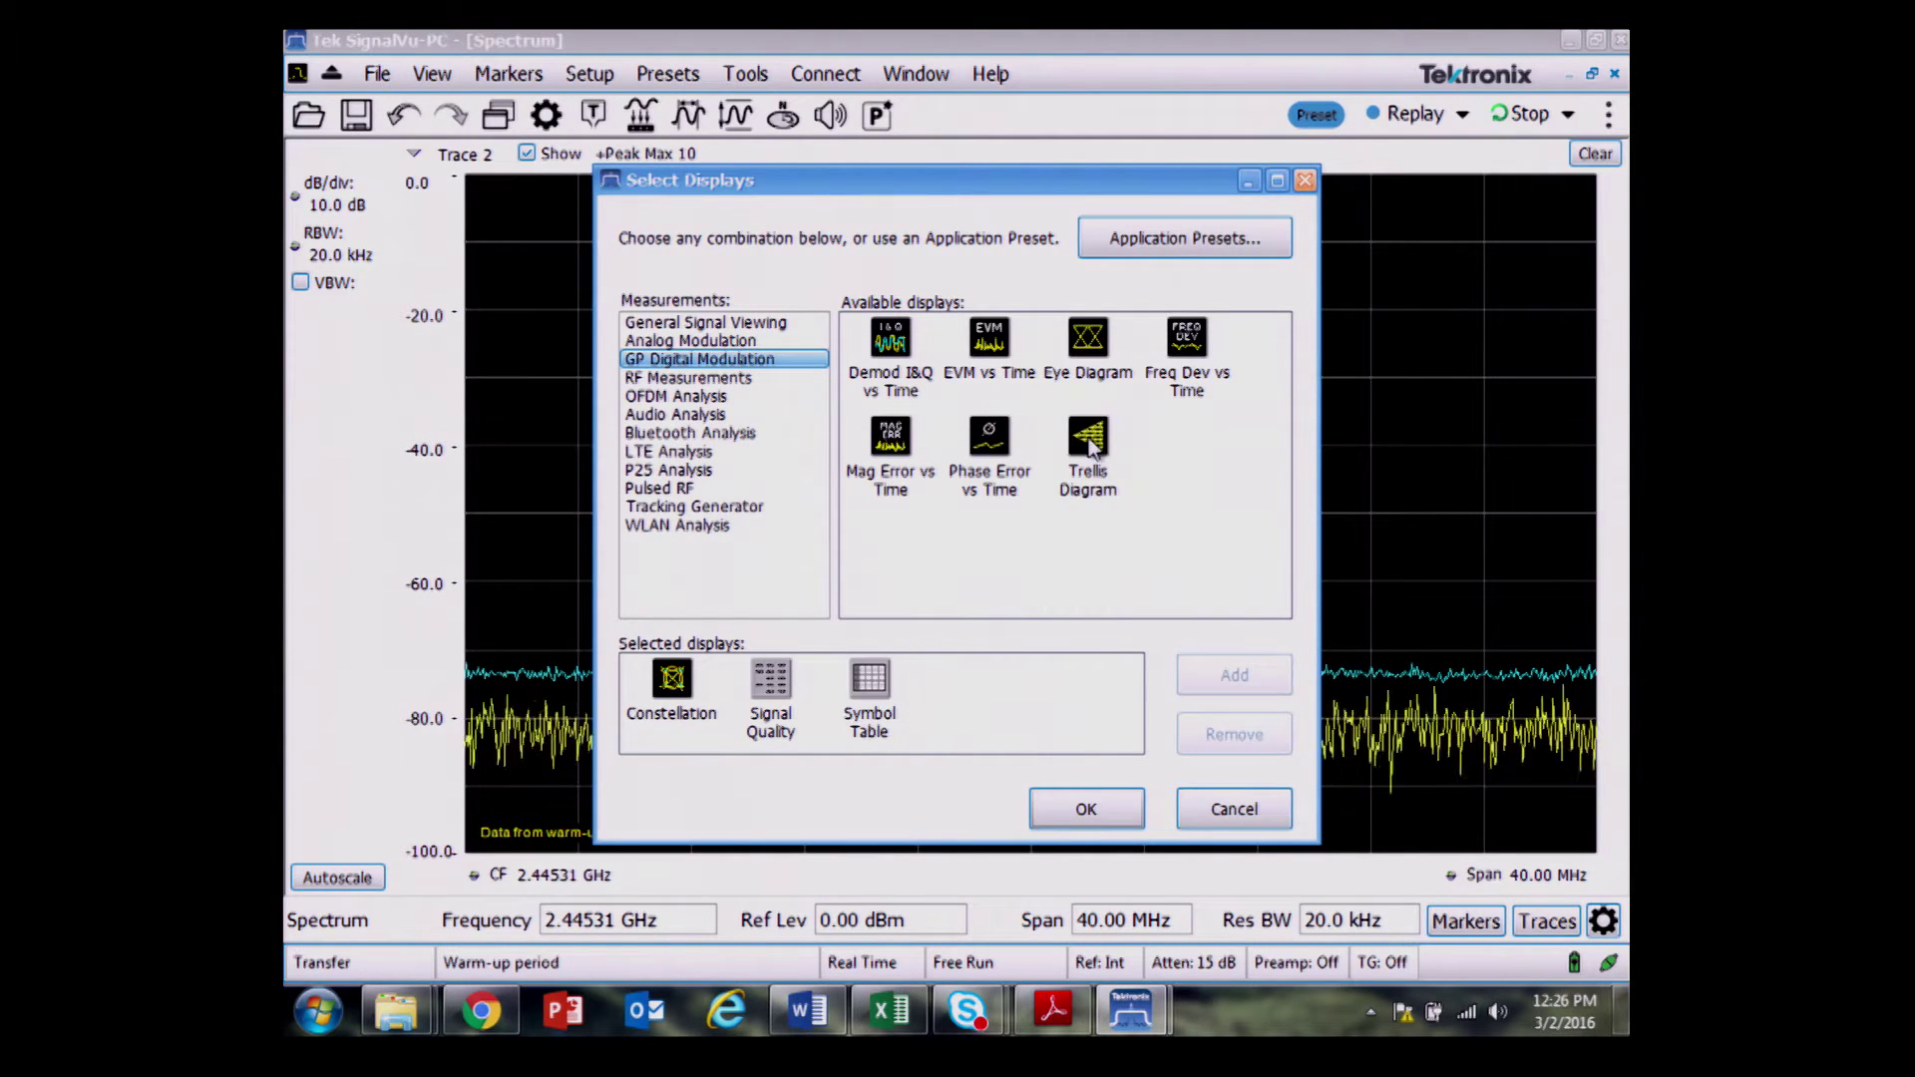
double_click(991, 339)
left_click(714, 322)
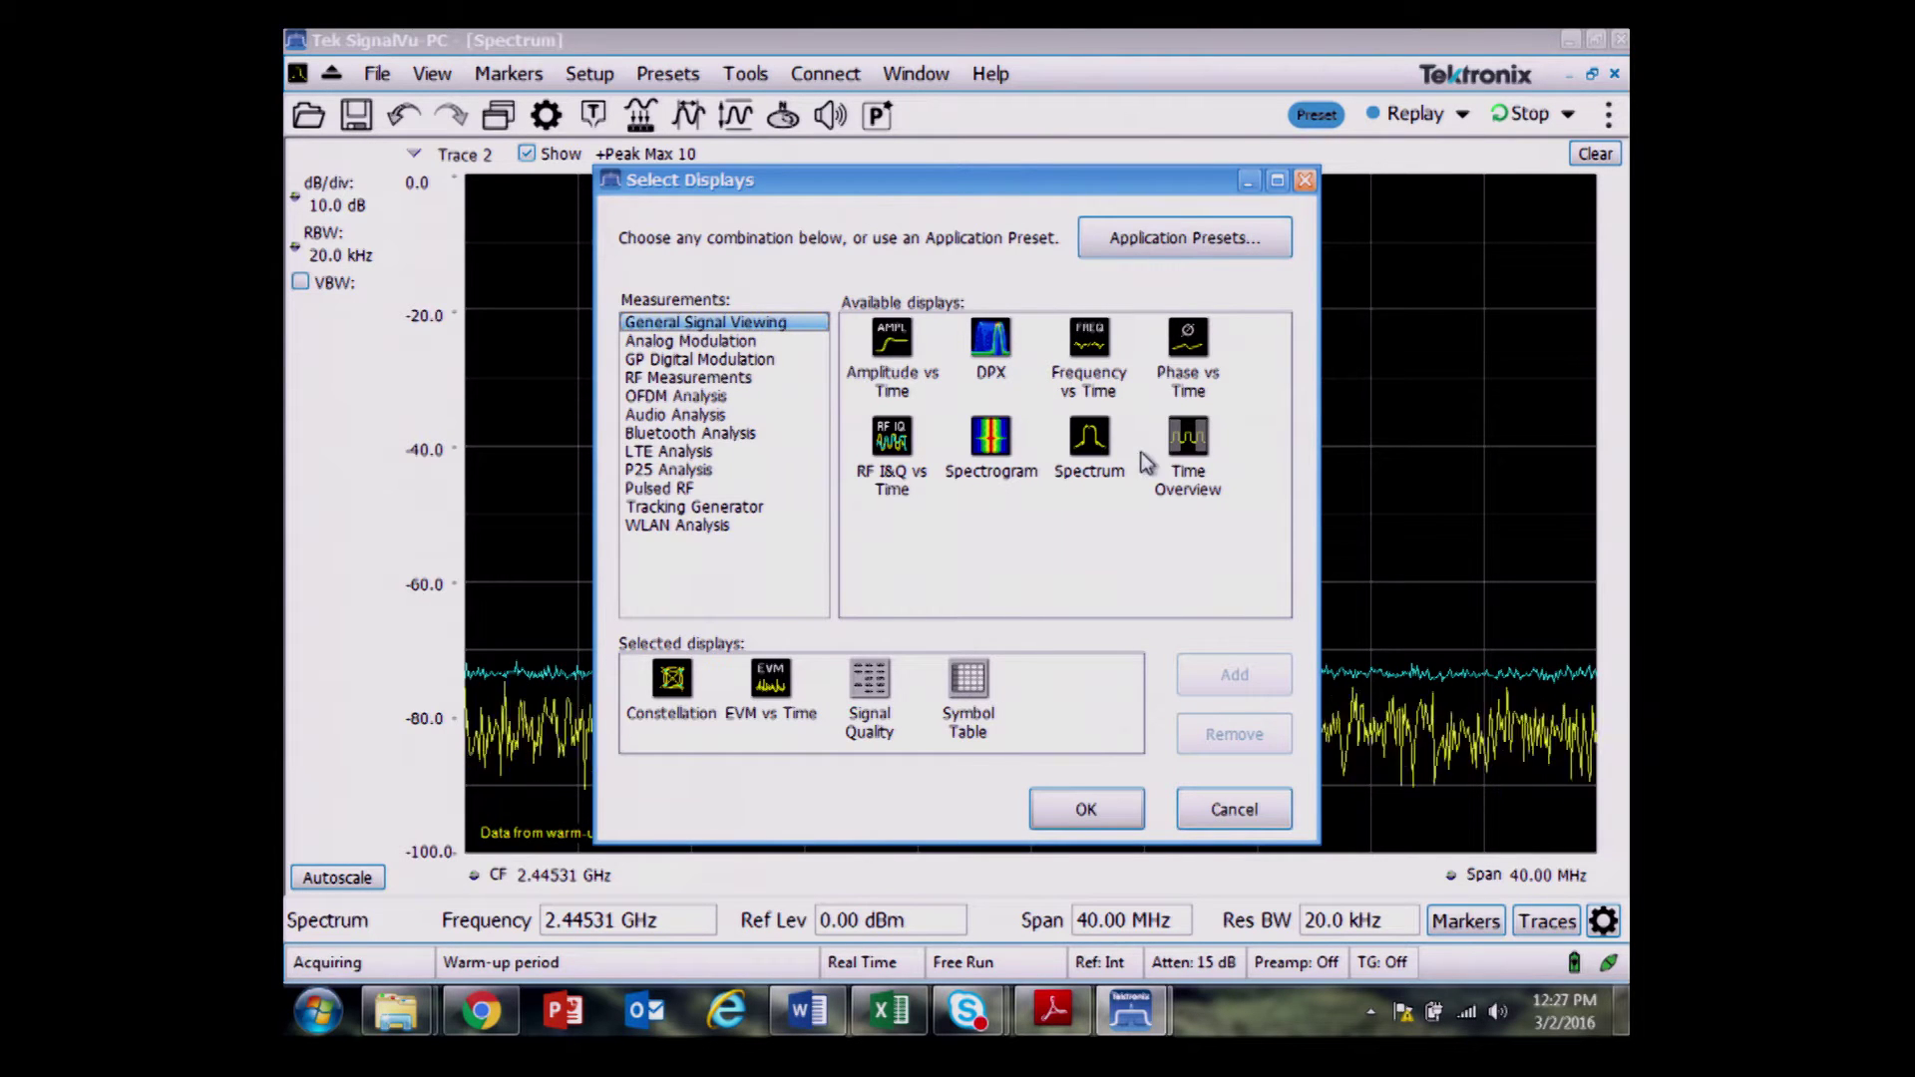
double_click(1103, 442)
left_click(1069, 816)
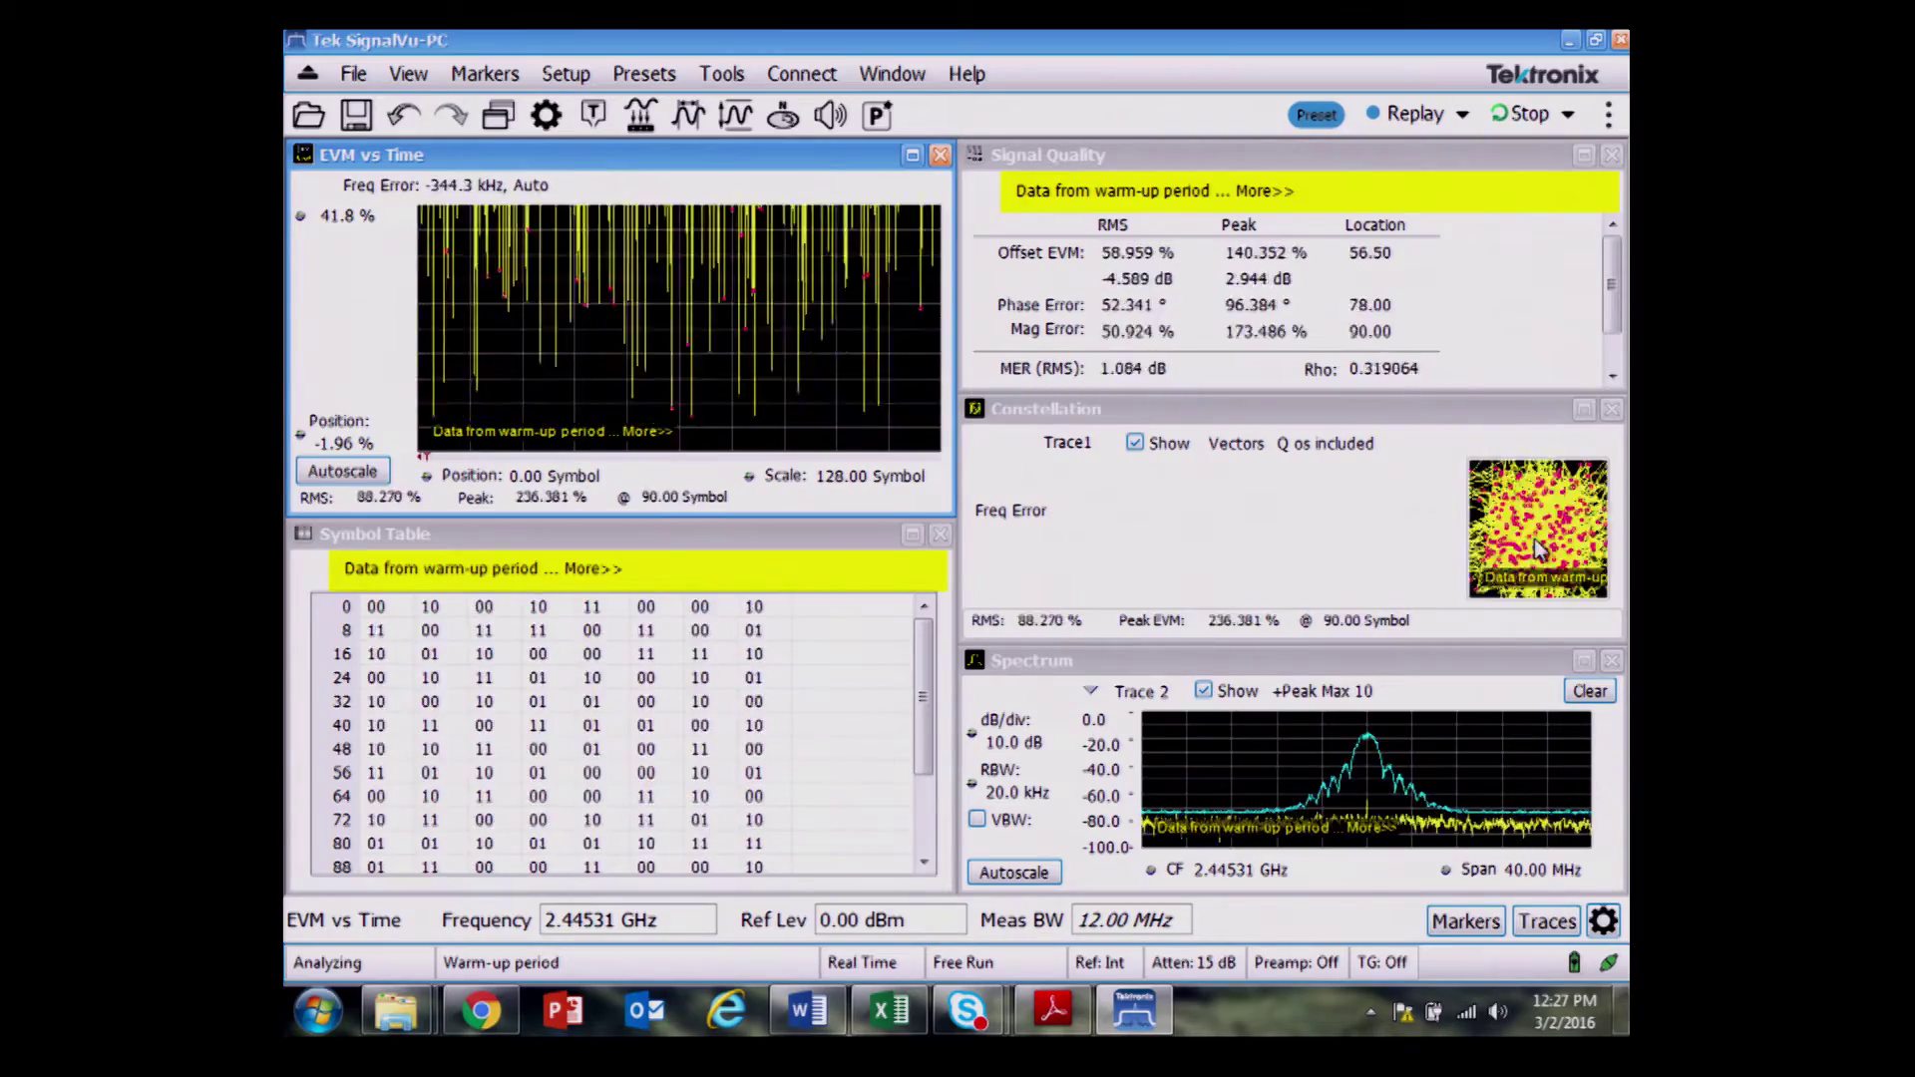
- Make the Constellation pane the active display in the five-display tiled layout
left_click(1473, 436)
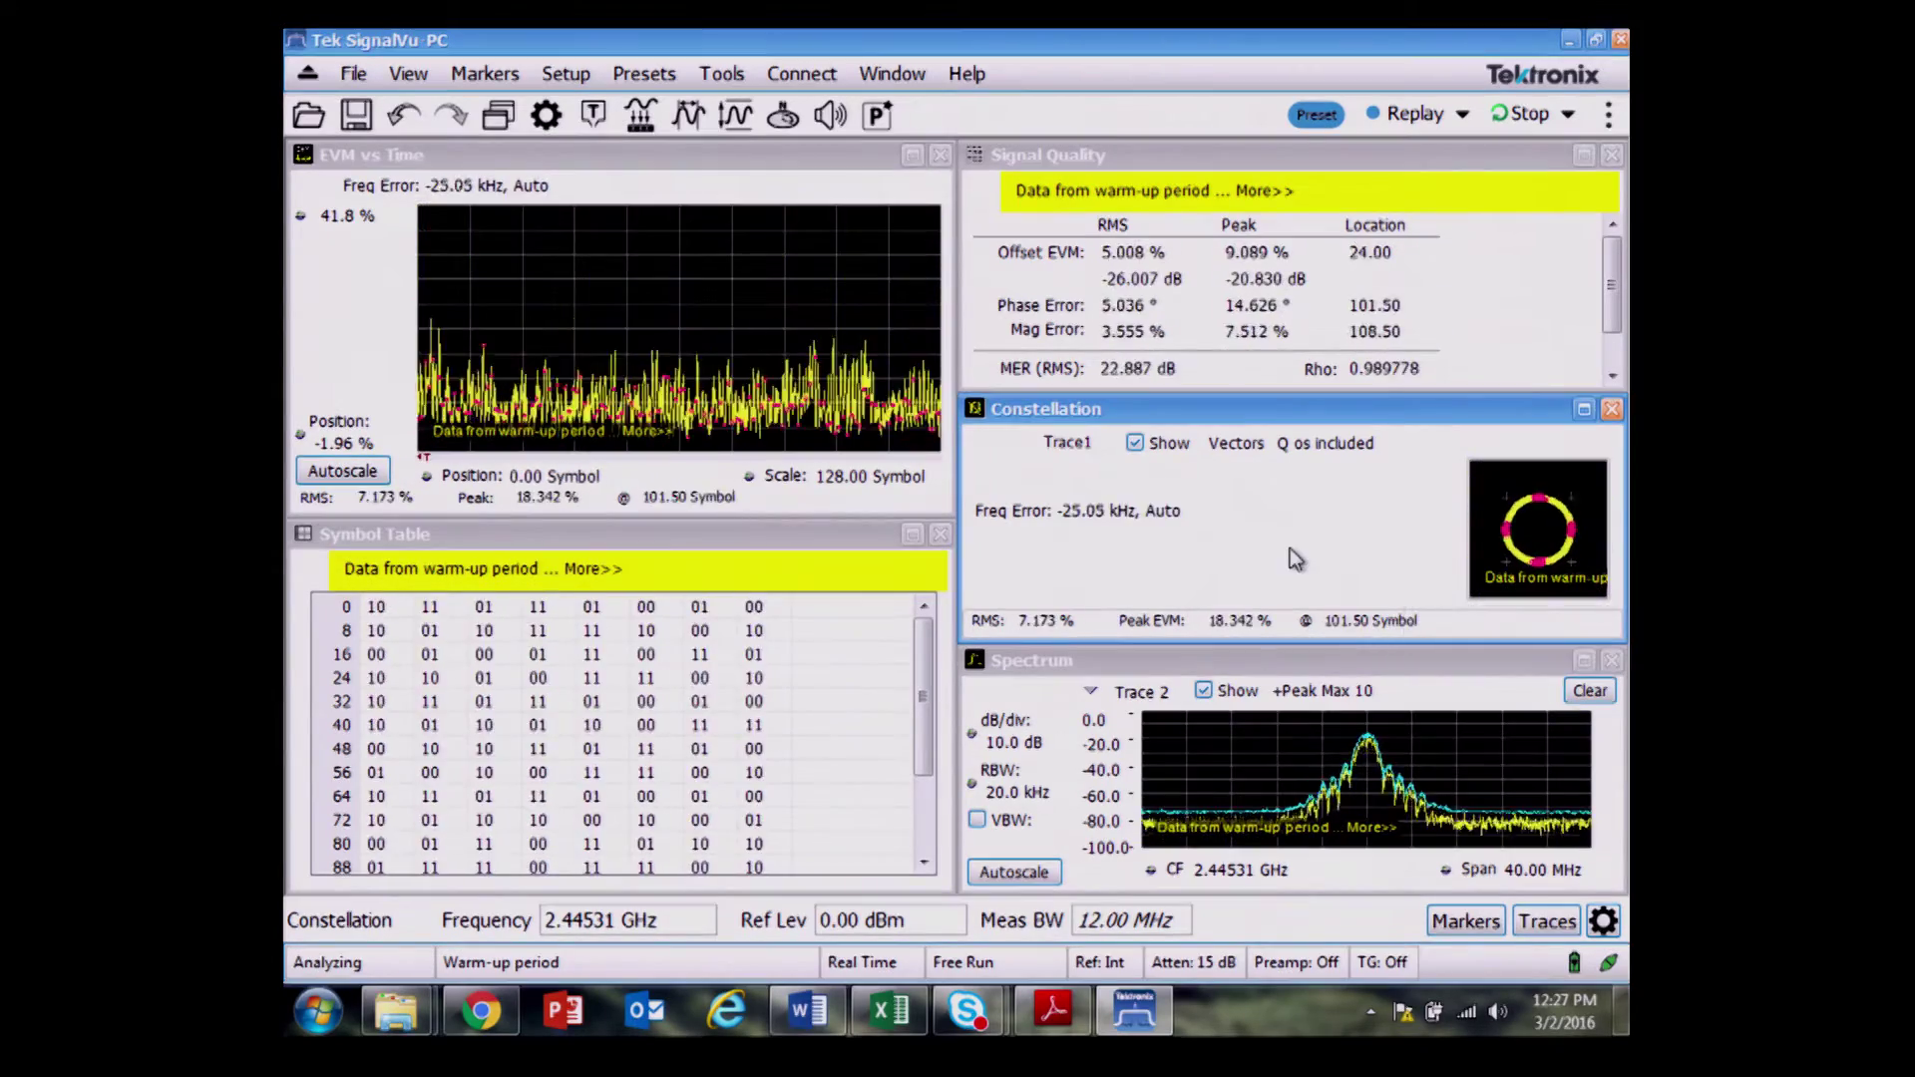
- Switch acquisition to Triggered on RF Input Power at -14.0 dBm, then select Signal Quality
left_click(593, 116)
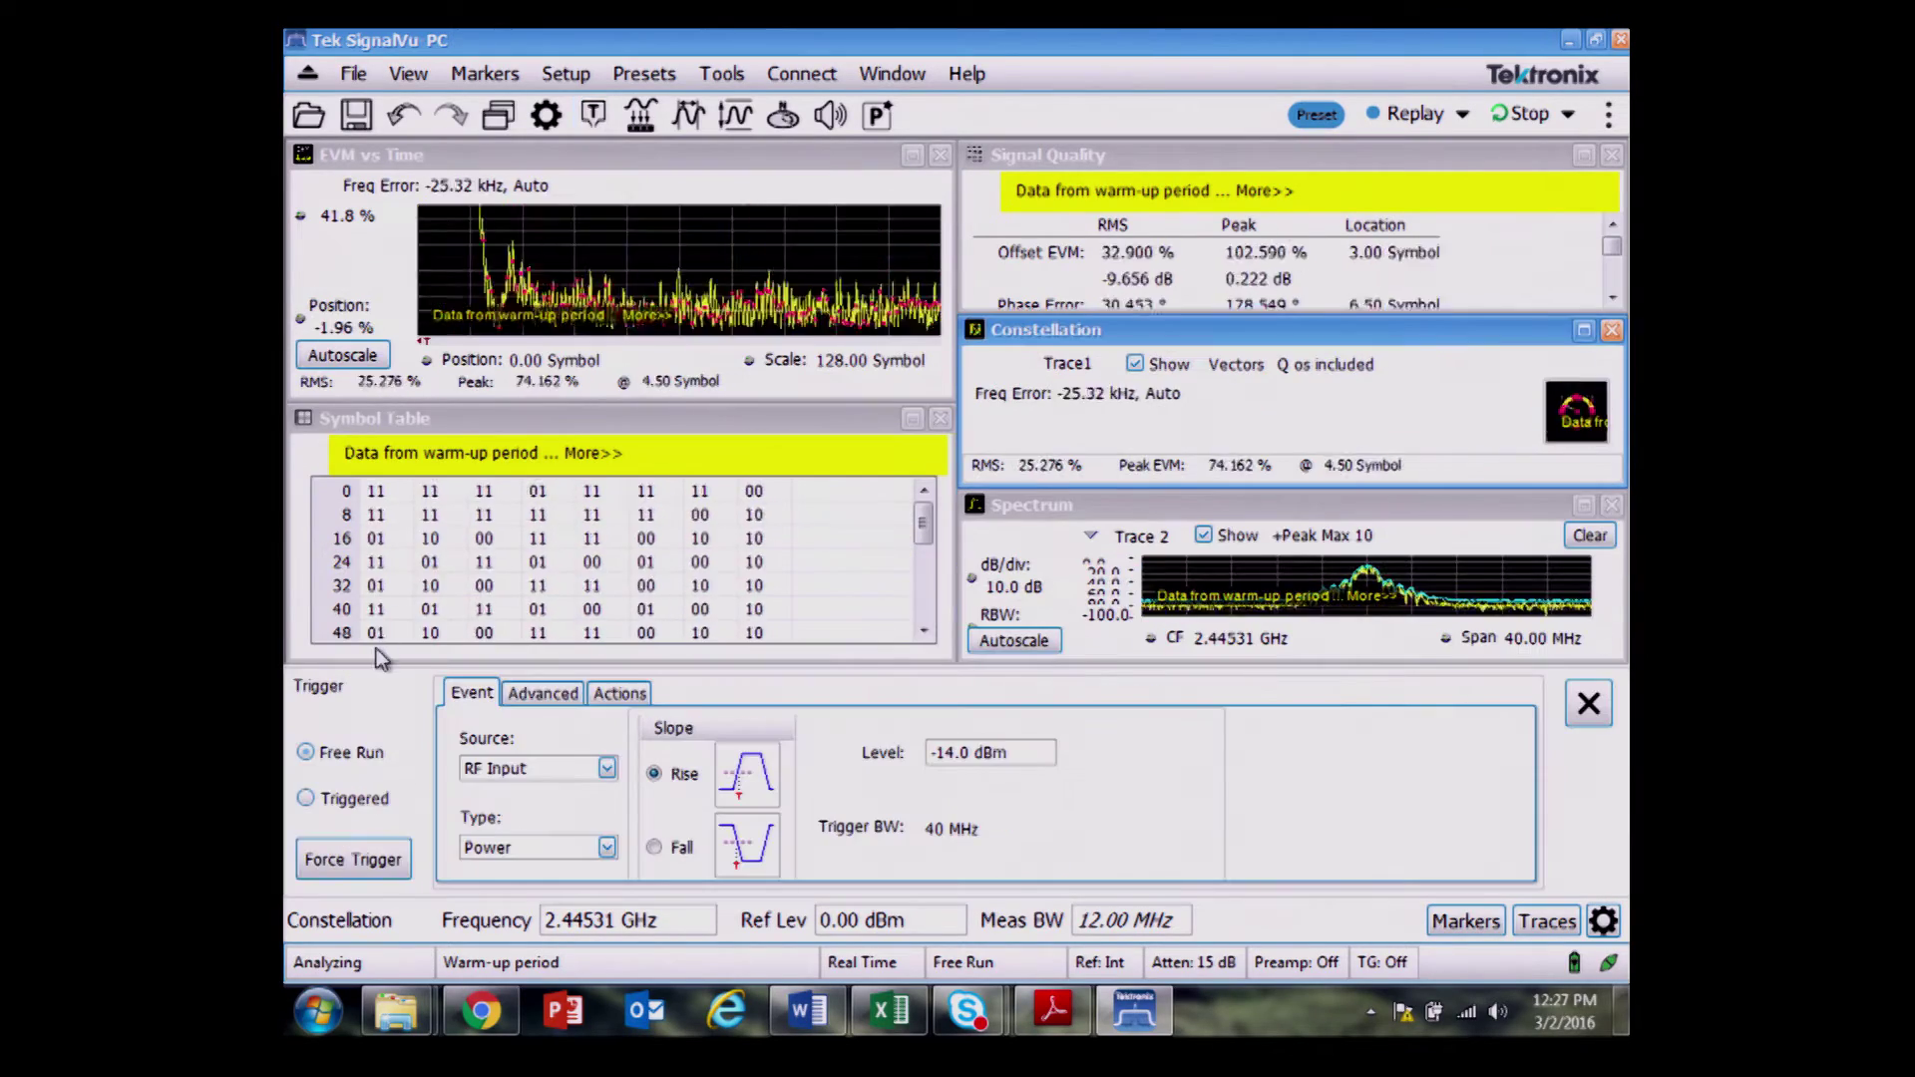
left_click(342, 801)
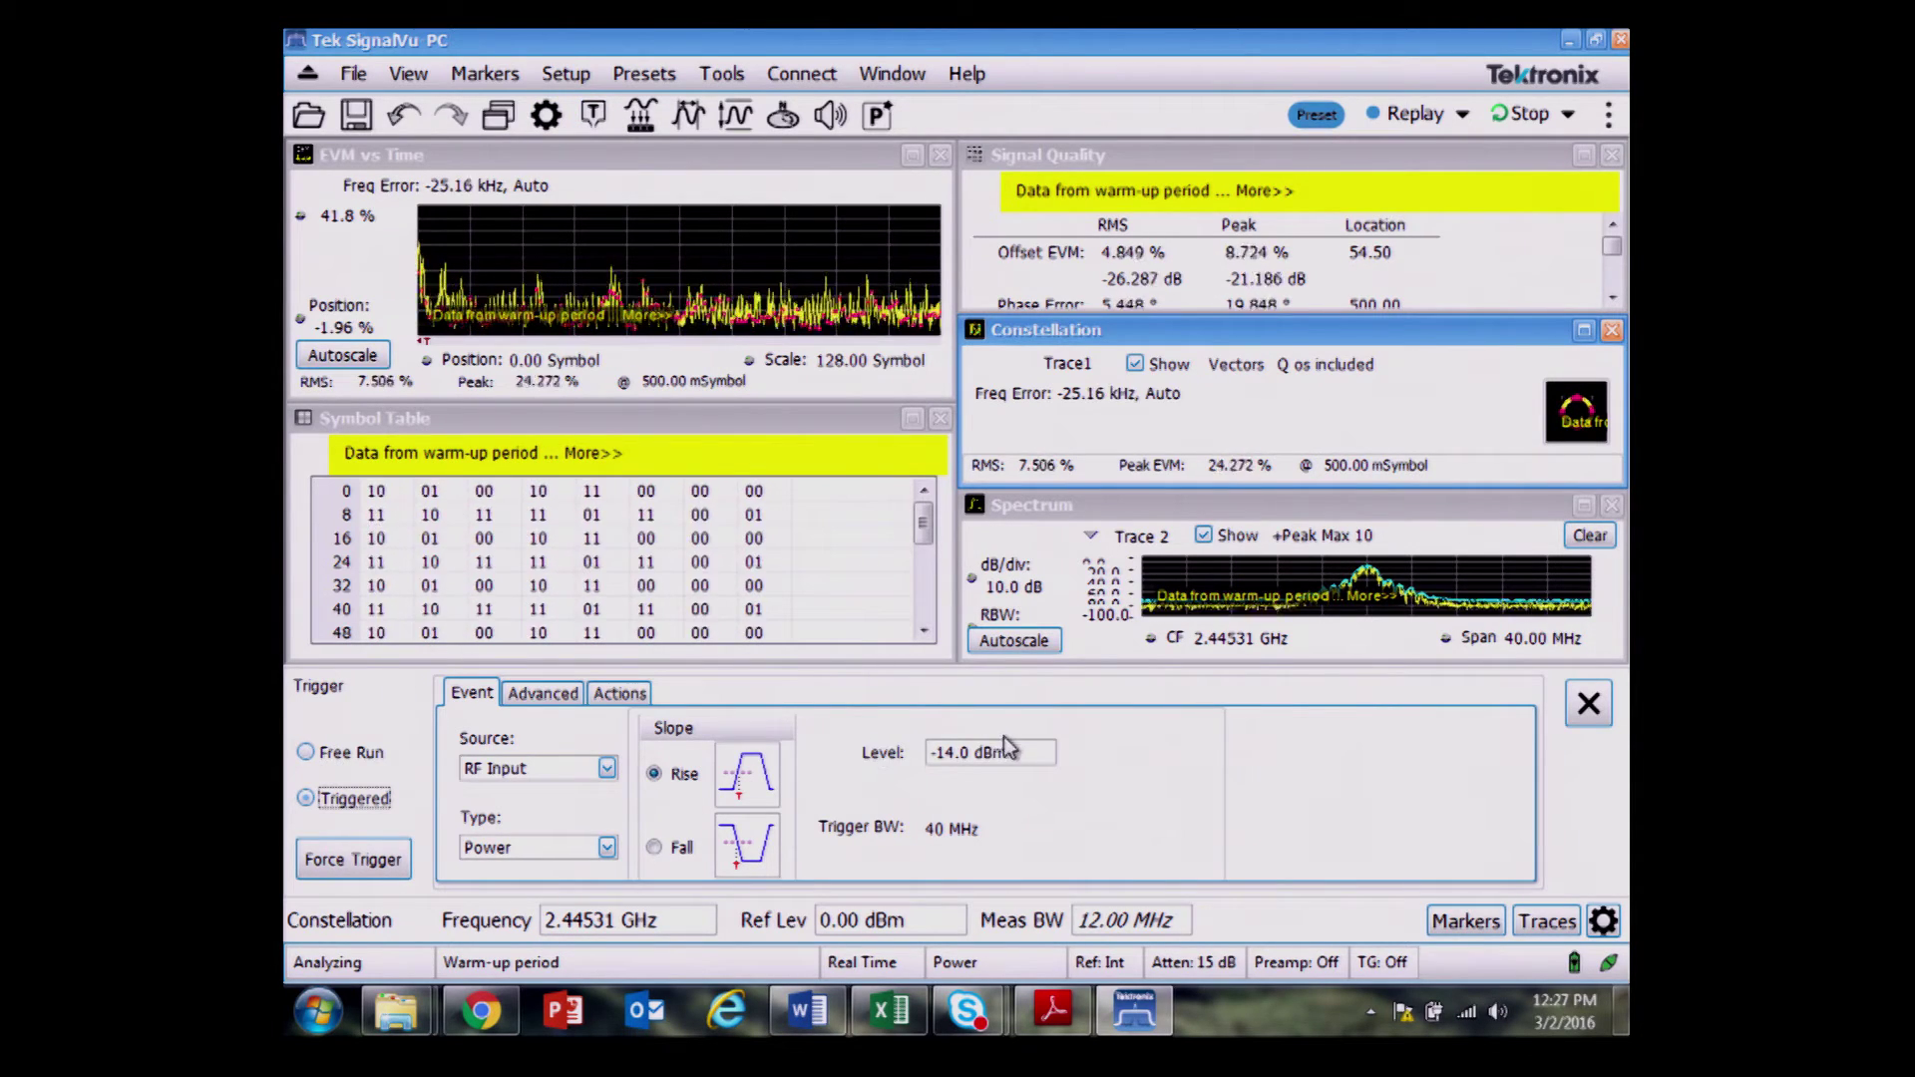
left_click(603, 767)
left_click(604, 767)
left_click(607, 848)
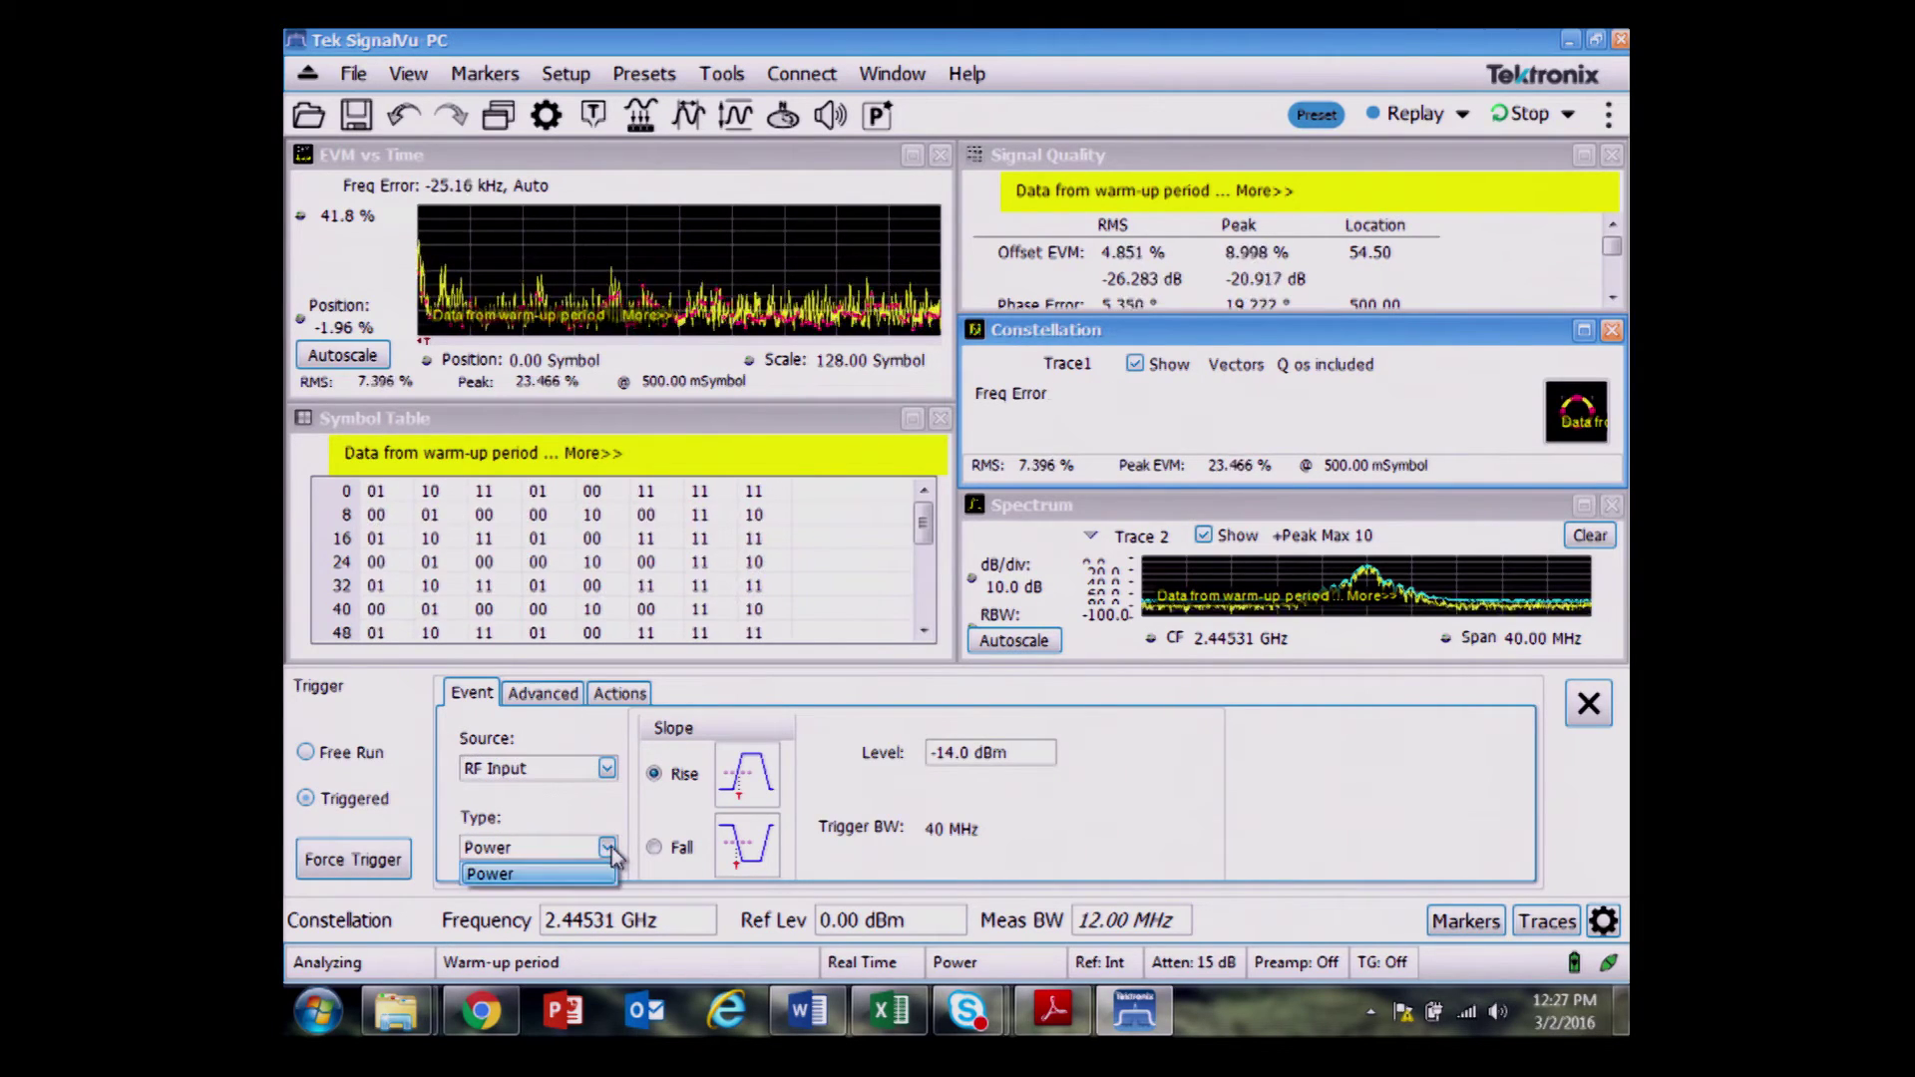
left_click(606, 848)
left_click(1016, 752)
left_click_drag(1016, 752, 930, 752)
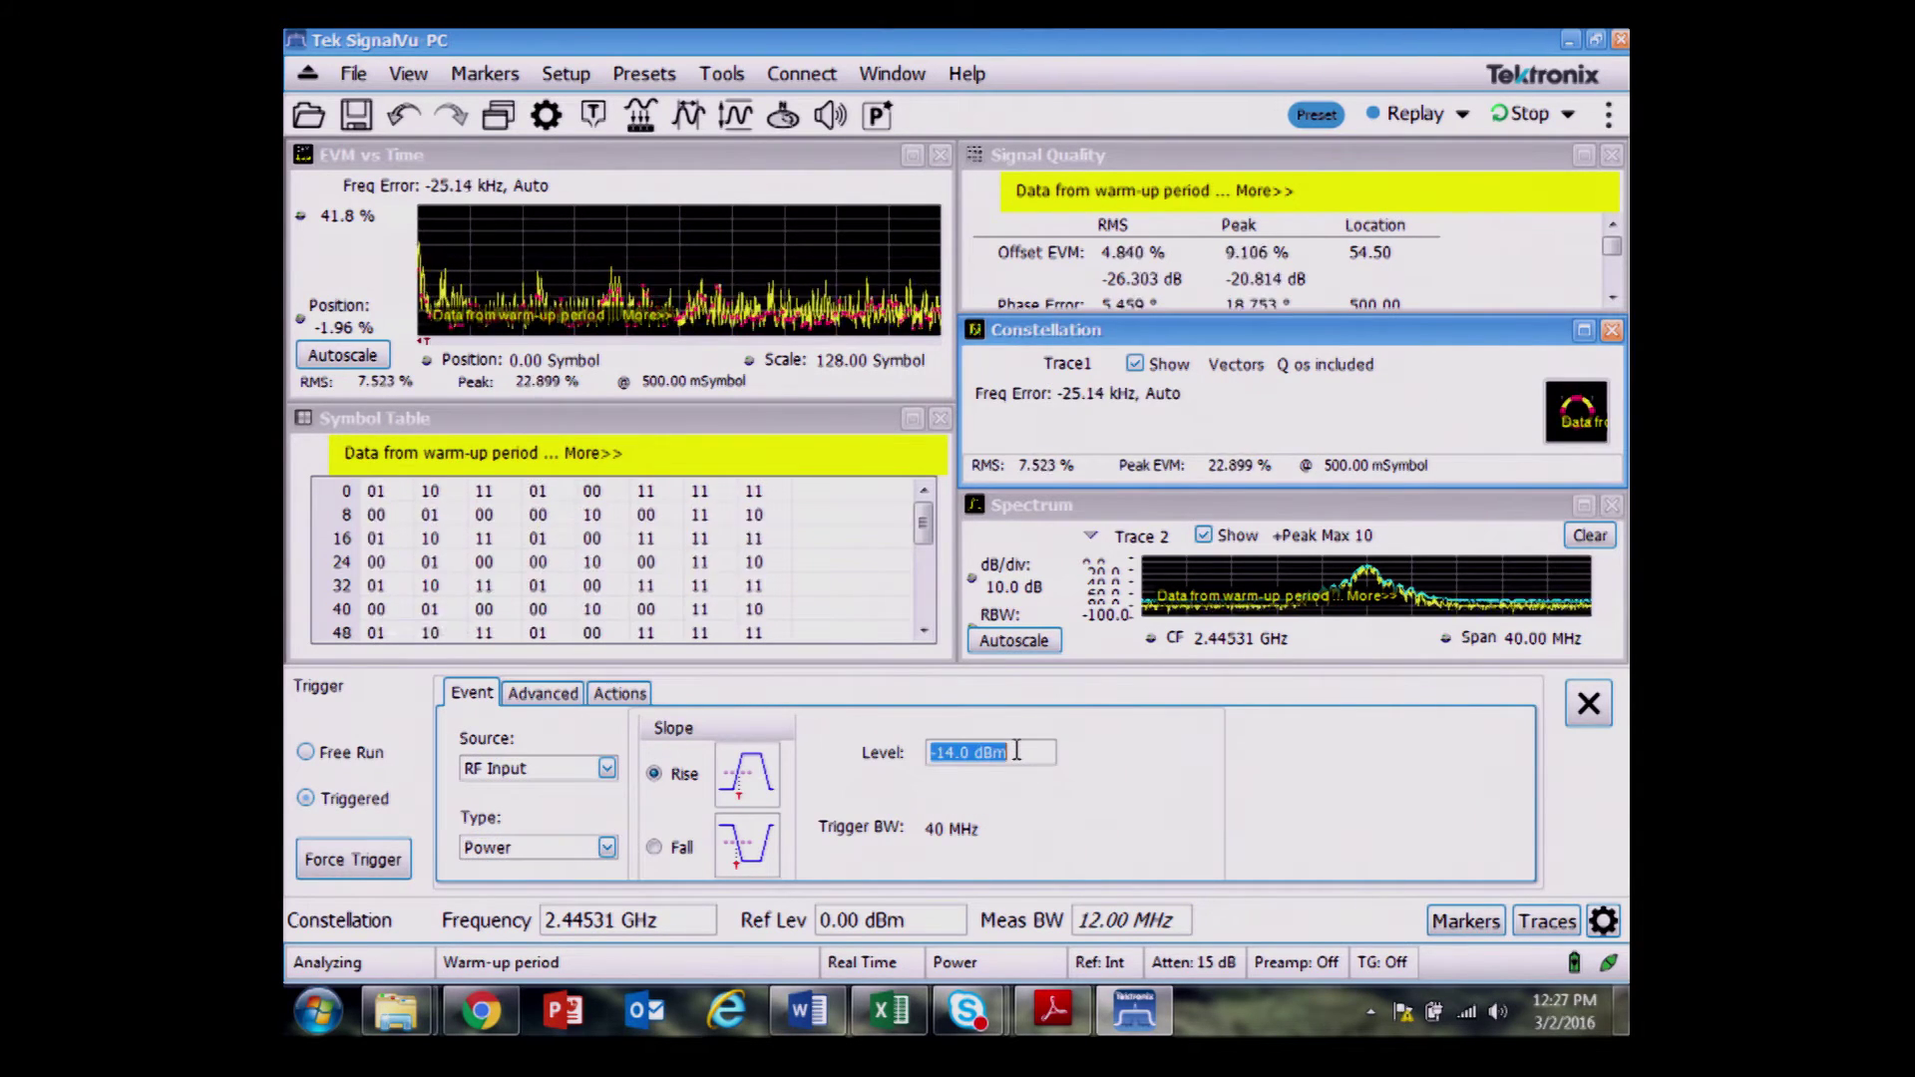
left_click(1588, 706)
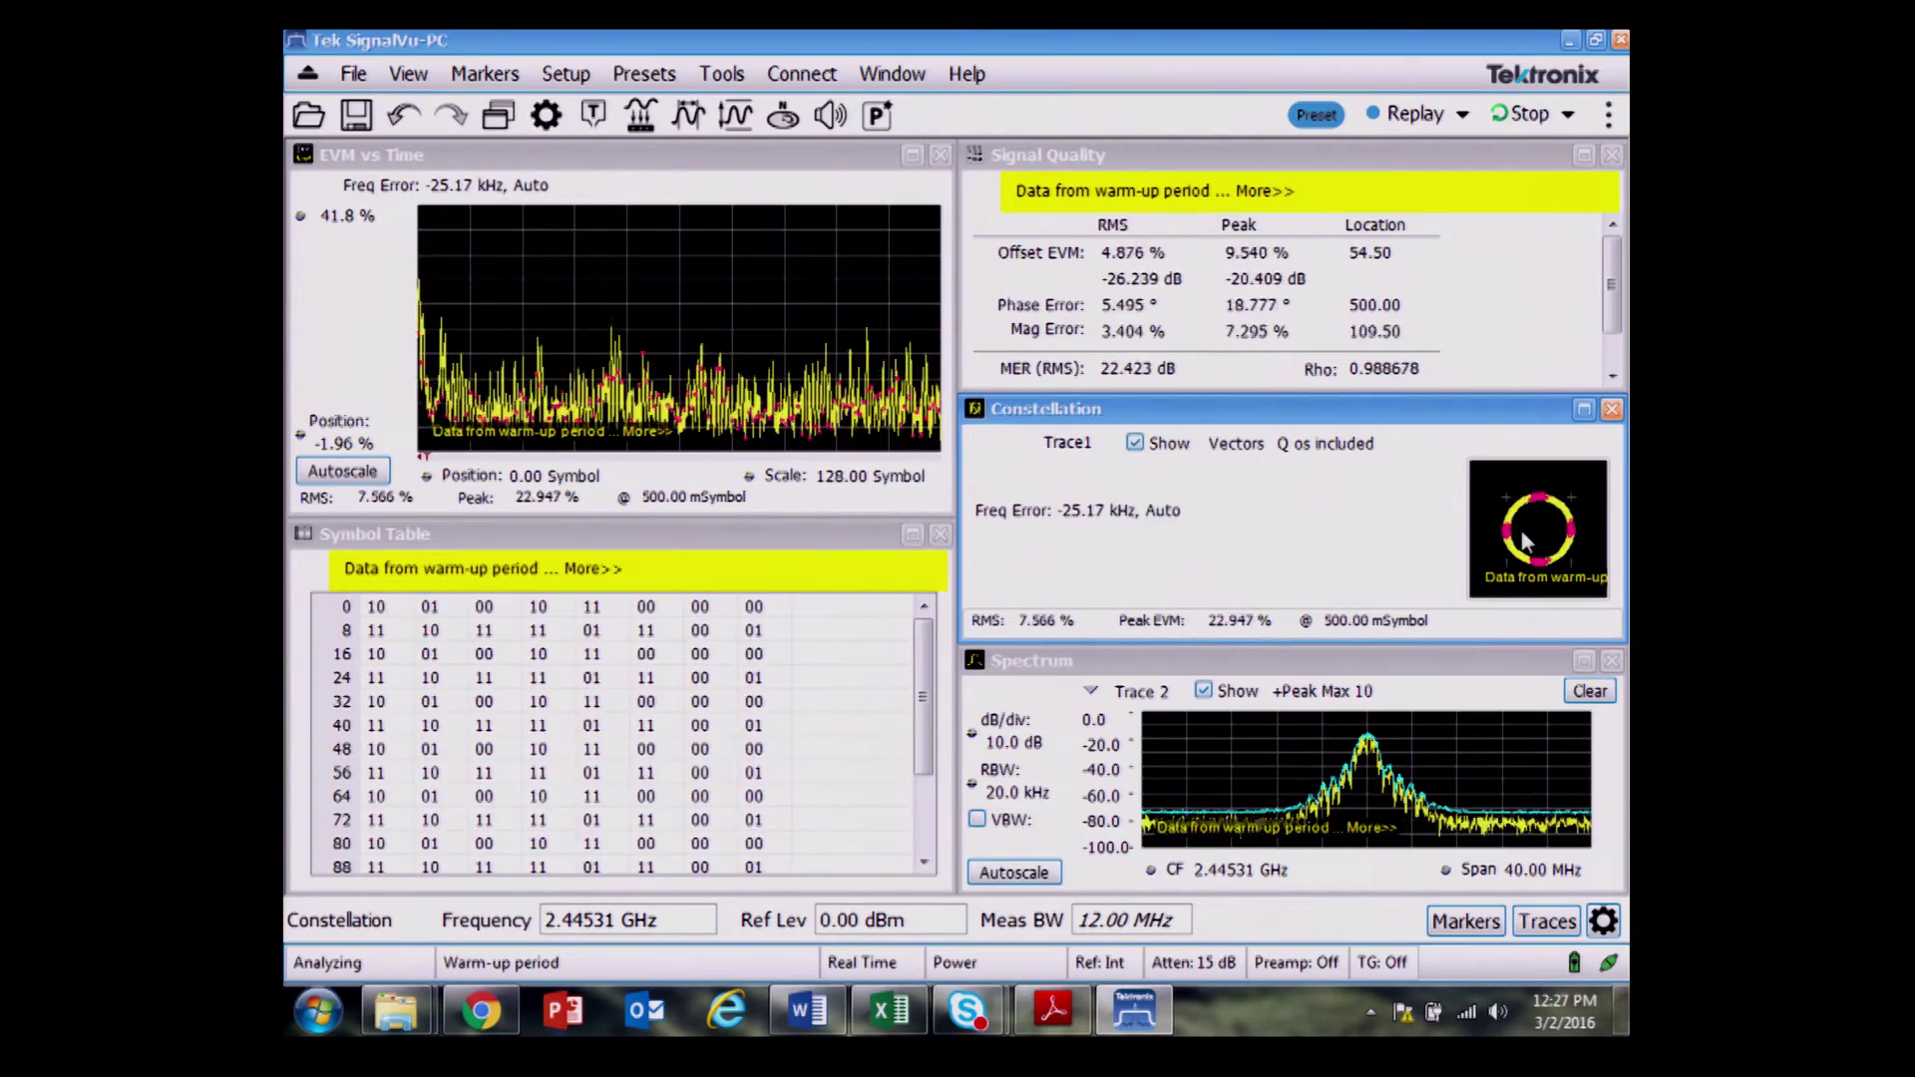
left_click(1466, 159)
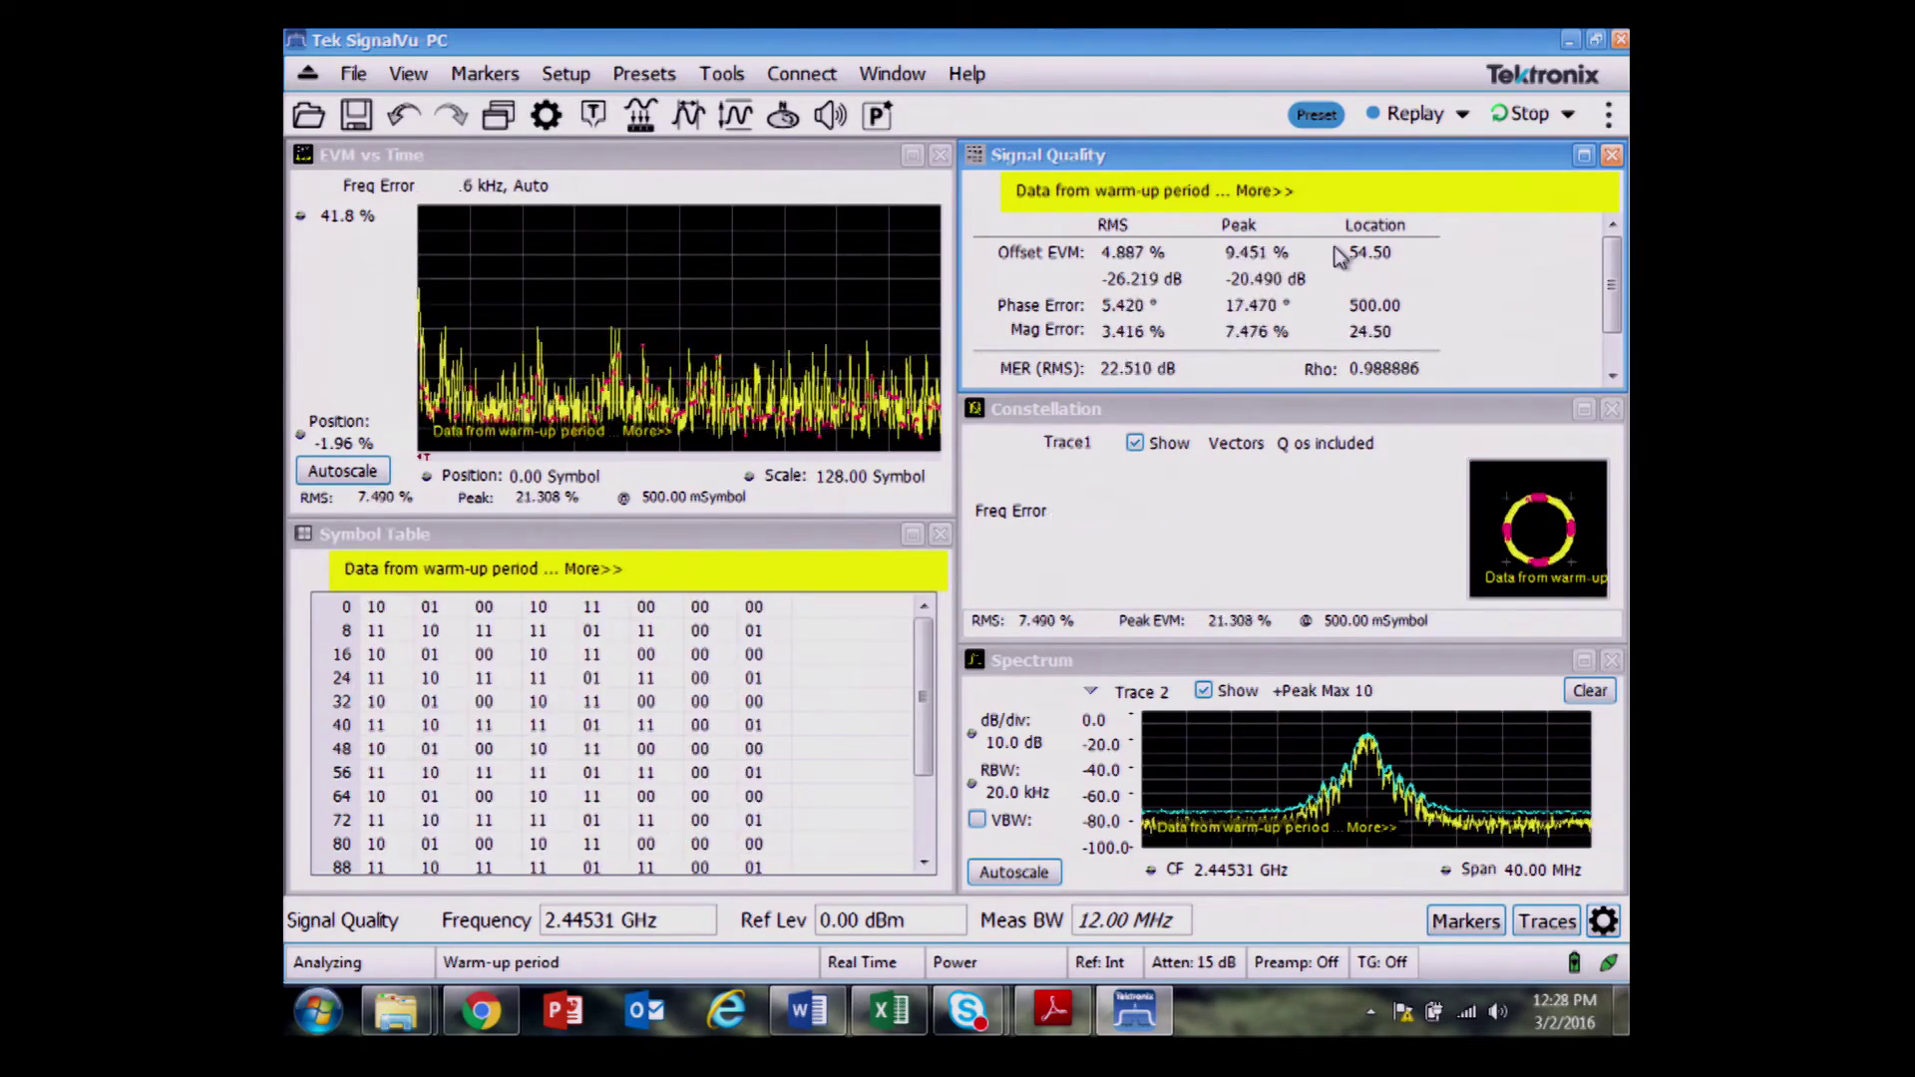
- Add the Chan Pwr and ACPR display from RF Measurements and maximize its pane
left_click(496, 117)
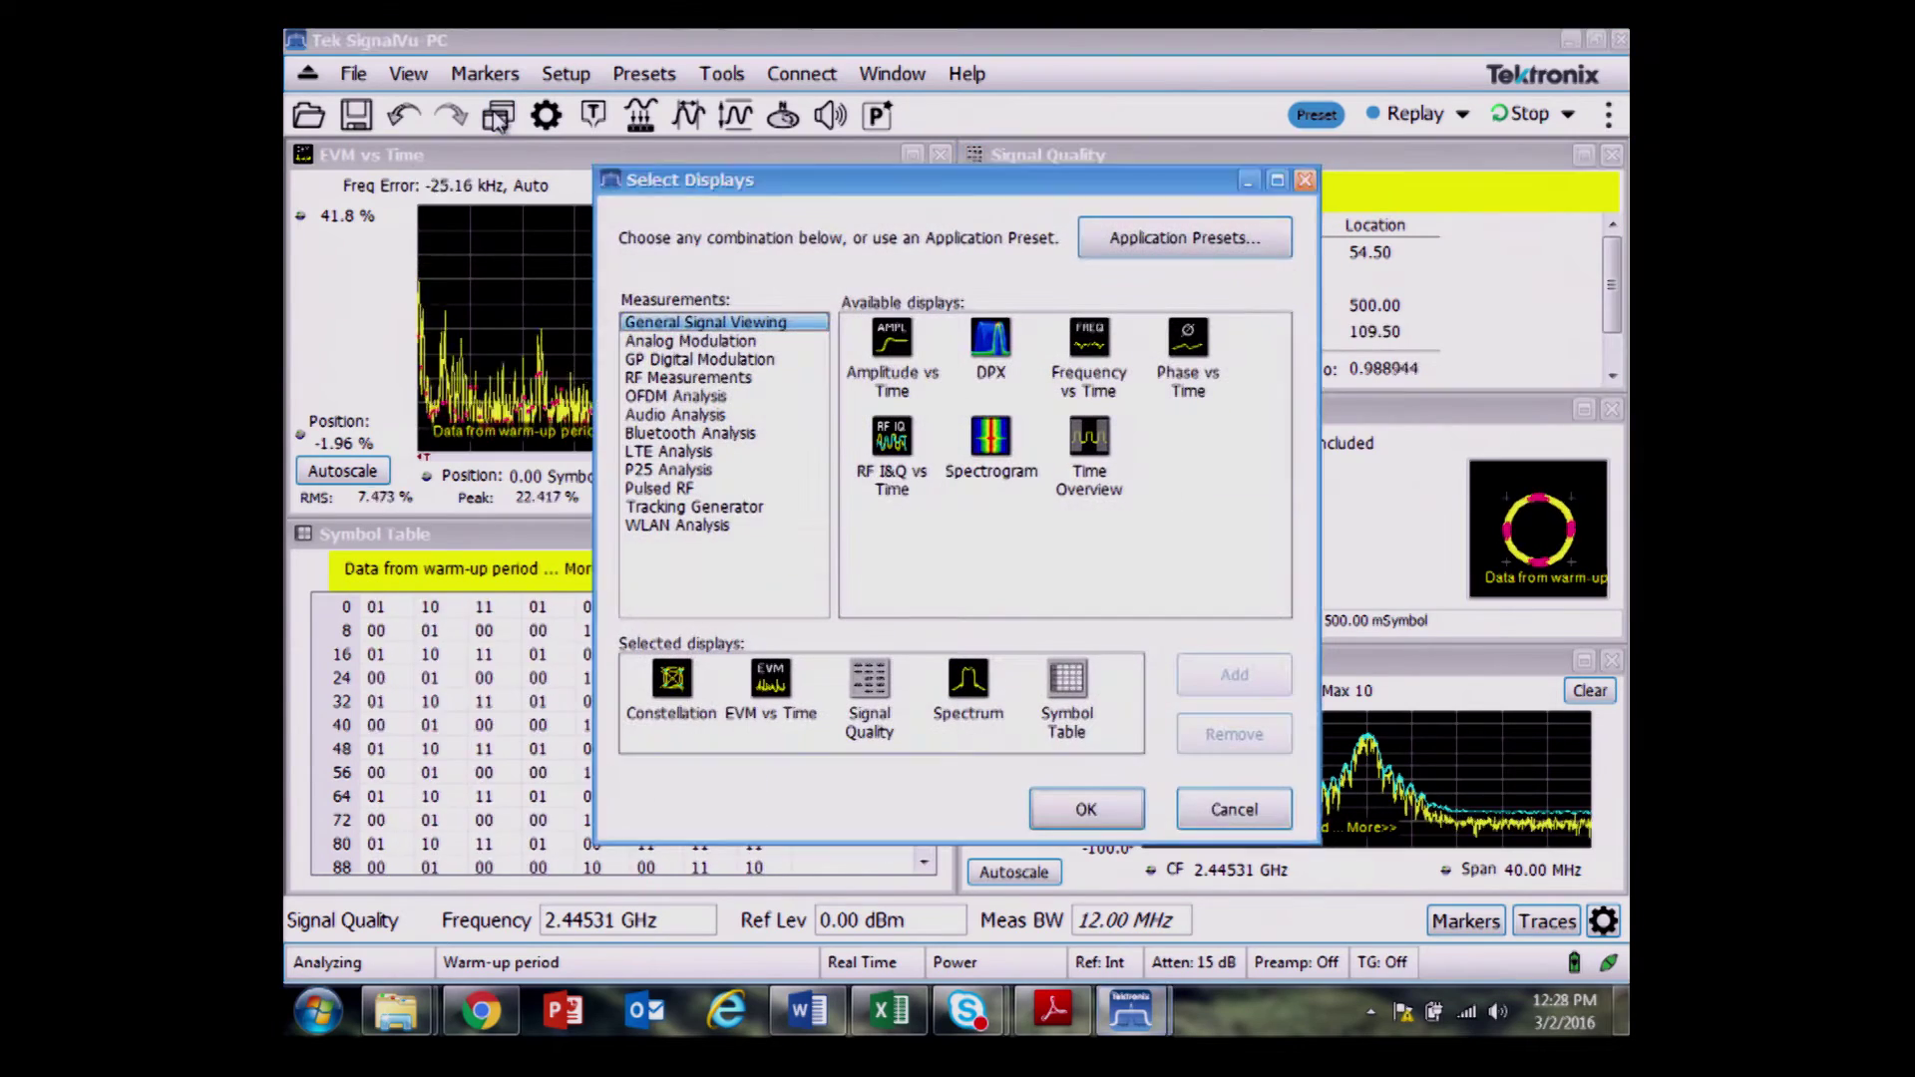
left_click(686, 380)
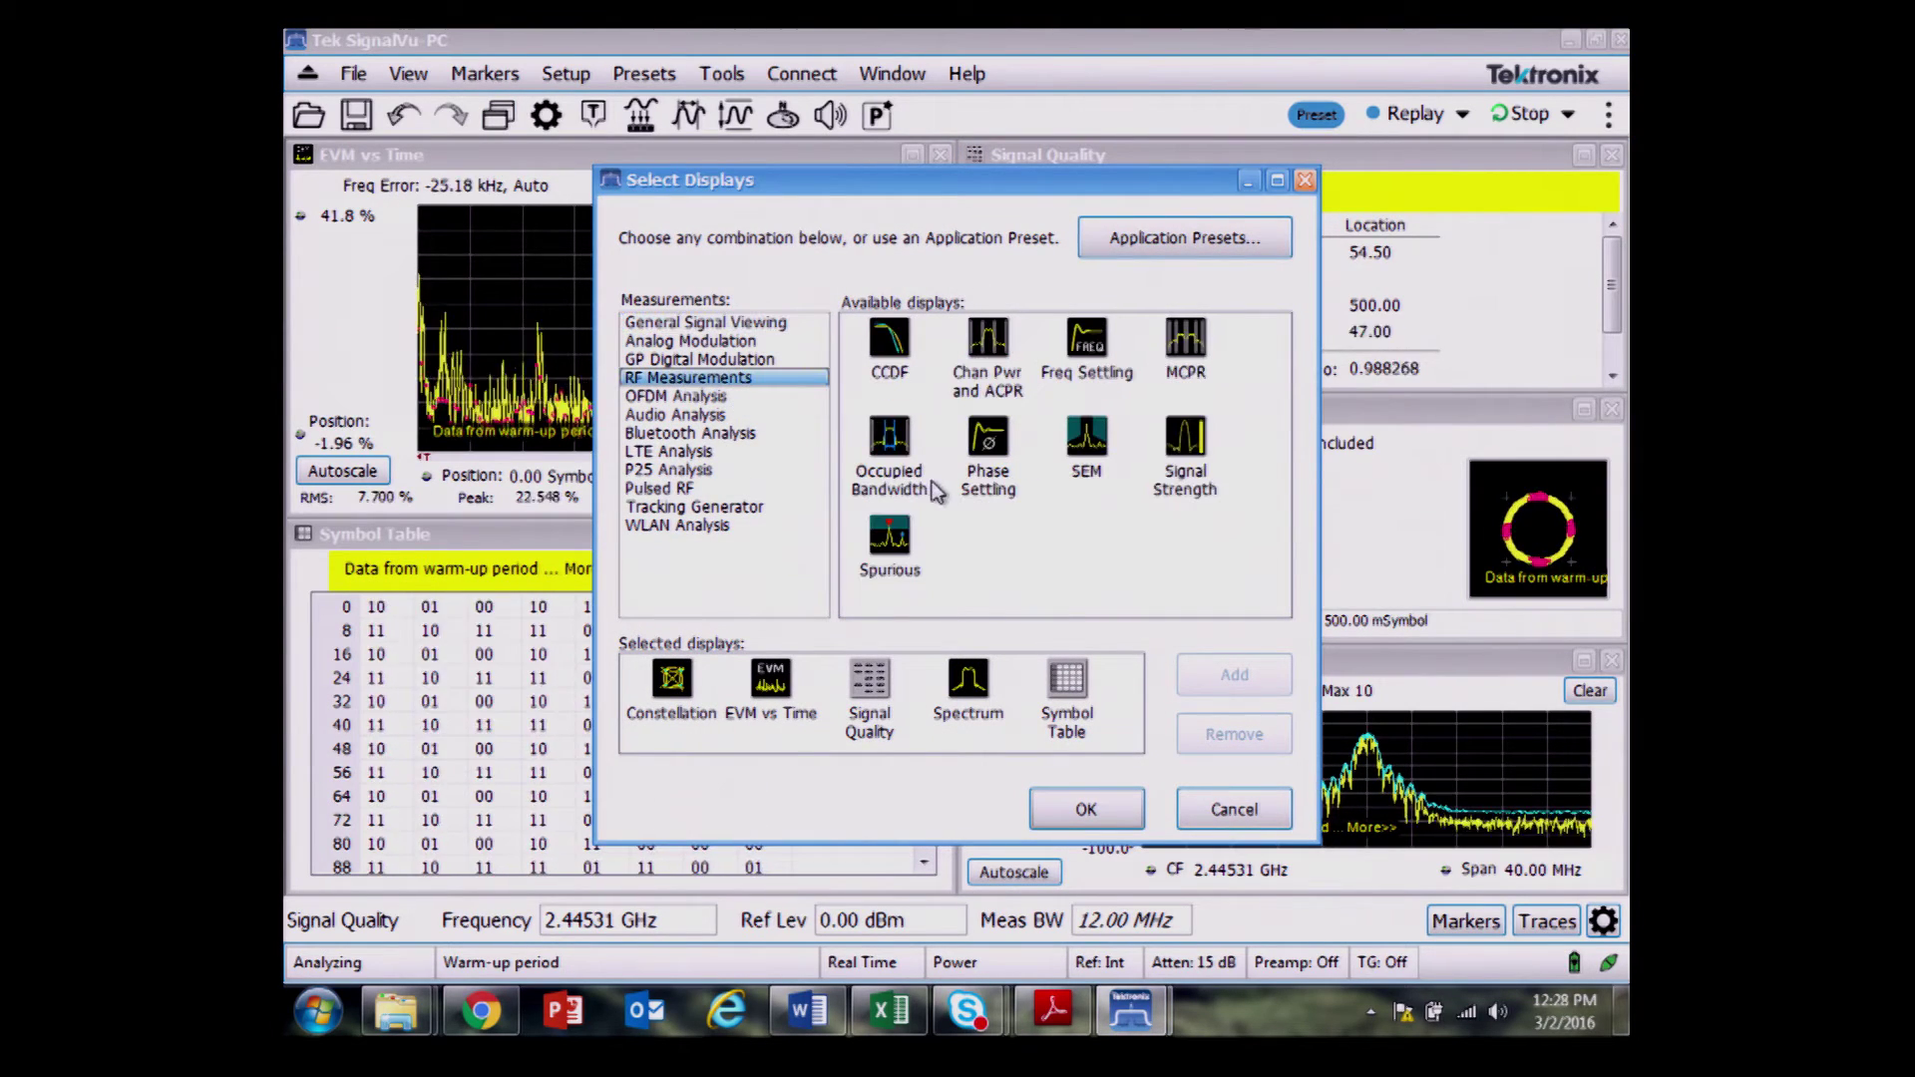
double_click(990, 351)
left_click(1087, 809)
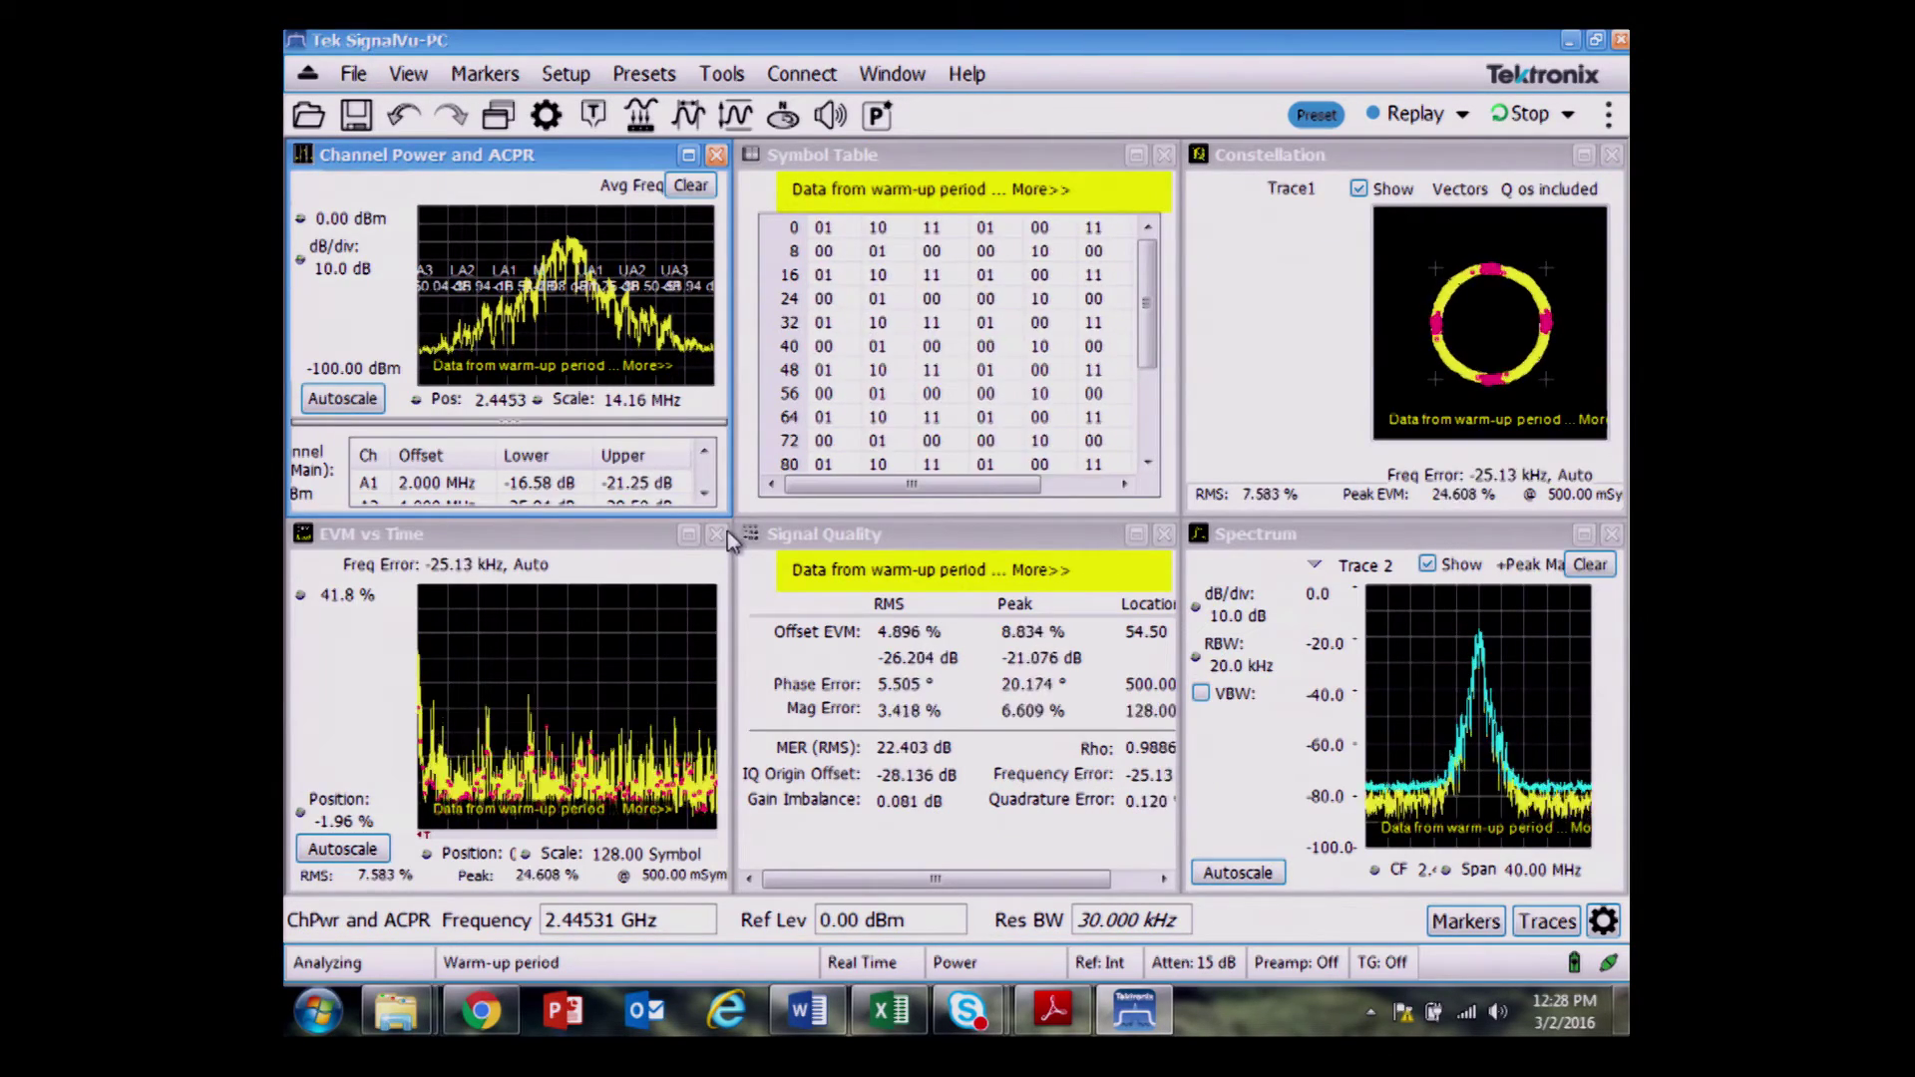
left_click(688, 154)
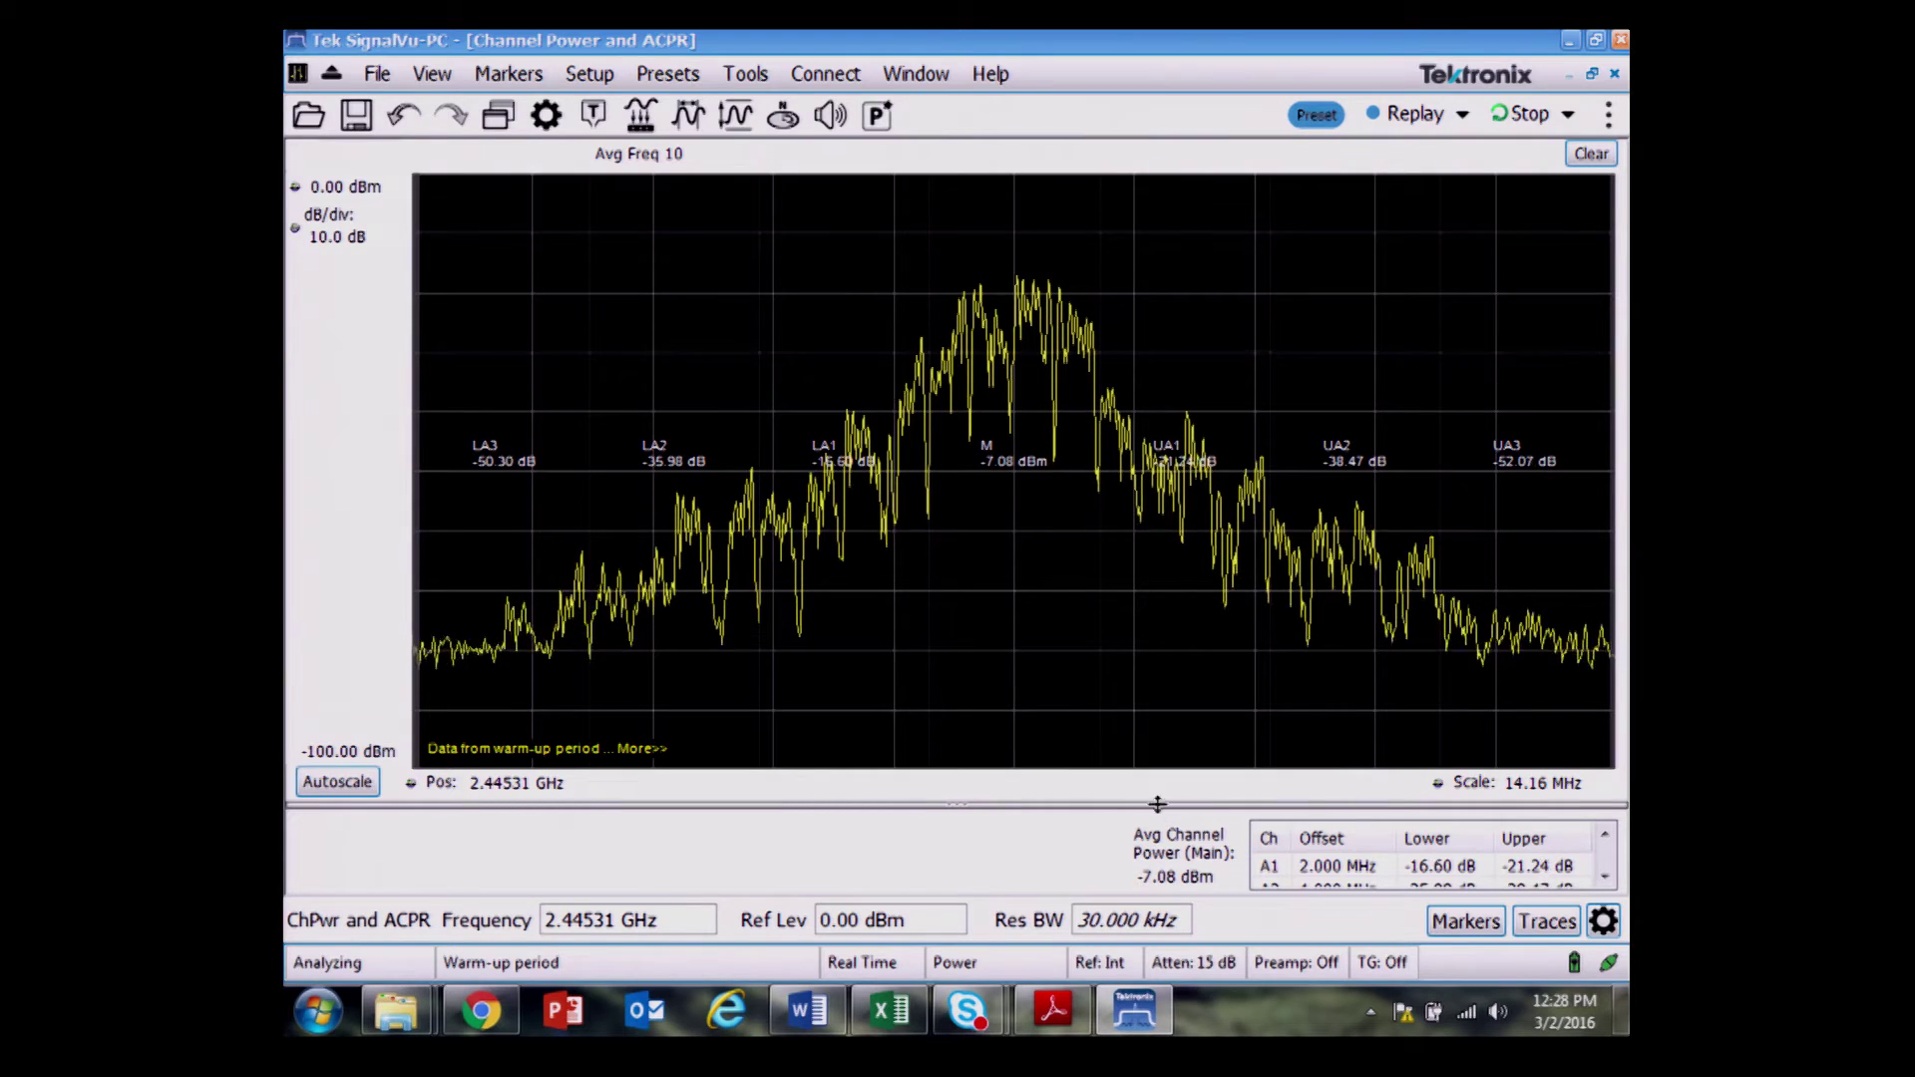
- Enlarge the ACPR table to show rows A1–A3, then restore the pane to the tiled layout
left_click_drag(1143, 773, 1140, 733)
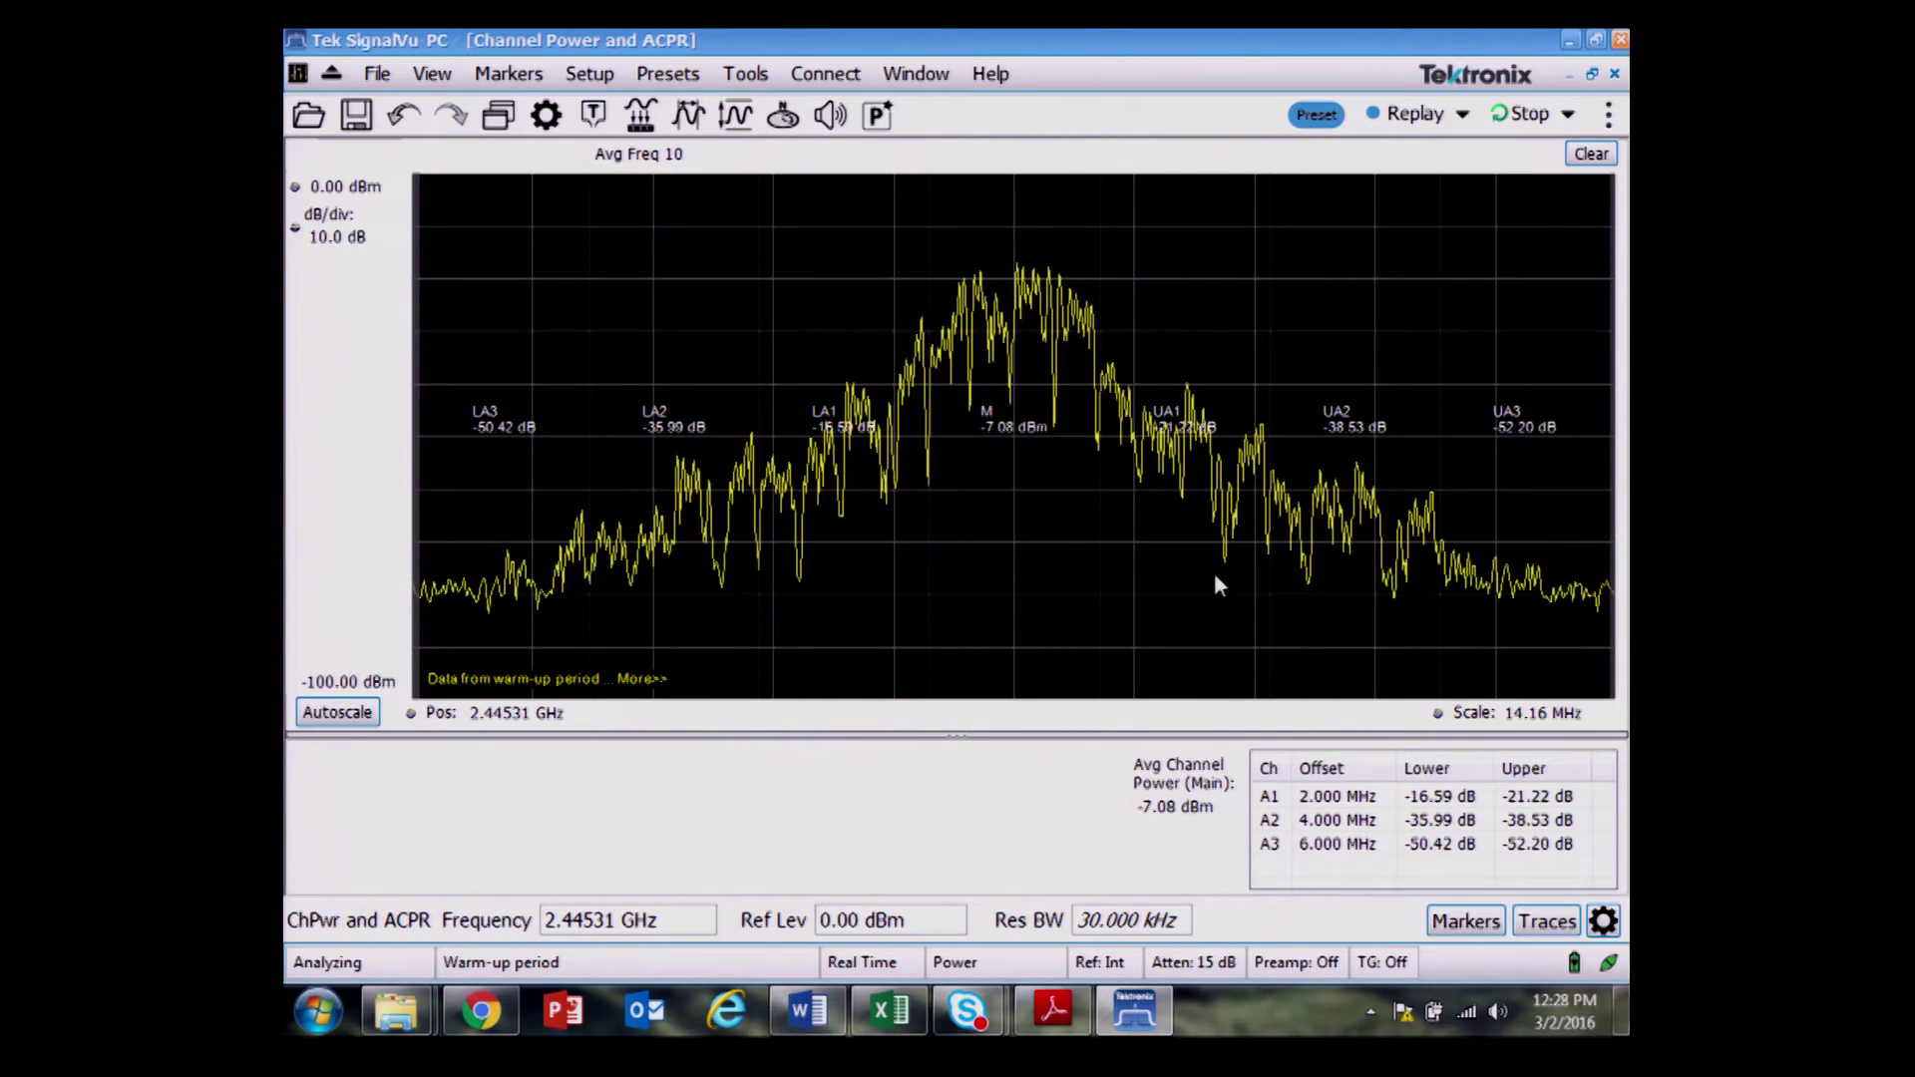
left_click(1593, 74)
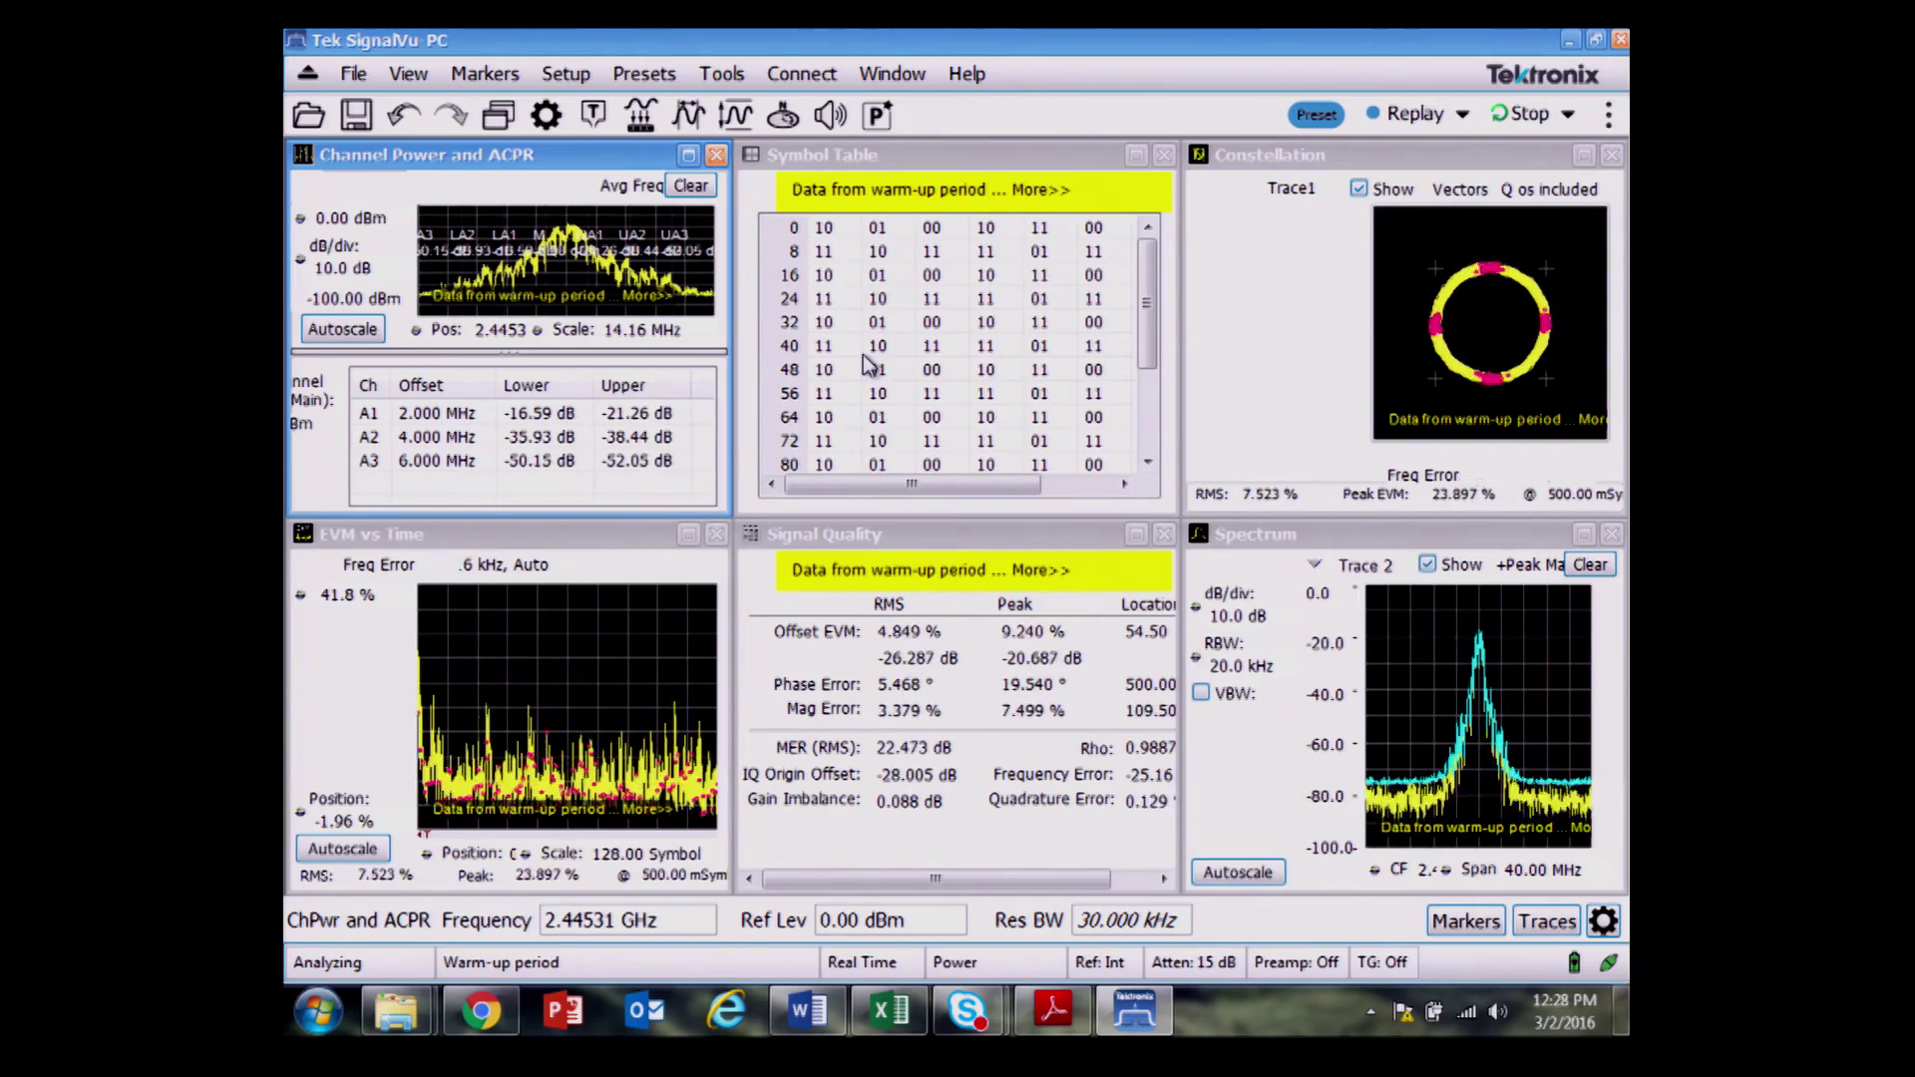
- Select the EVM vs Time pane, then maximize the Constellation display
left_click(533, 539)
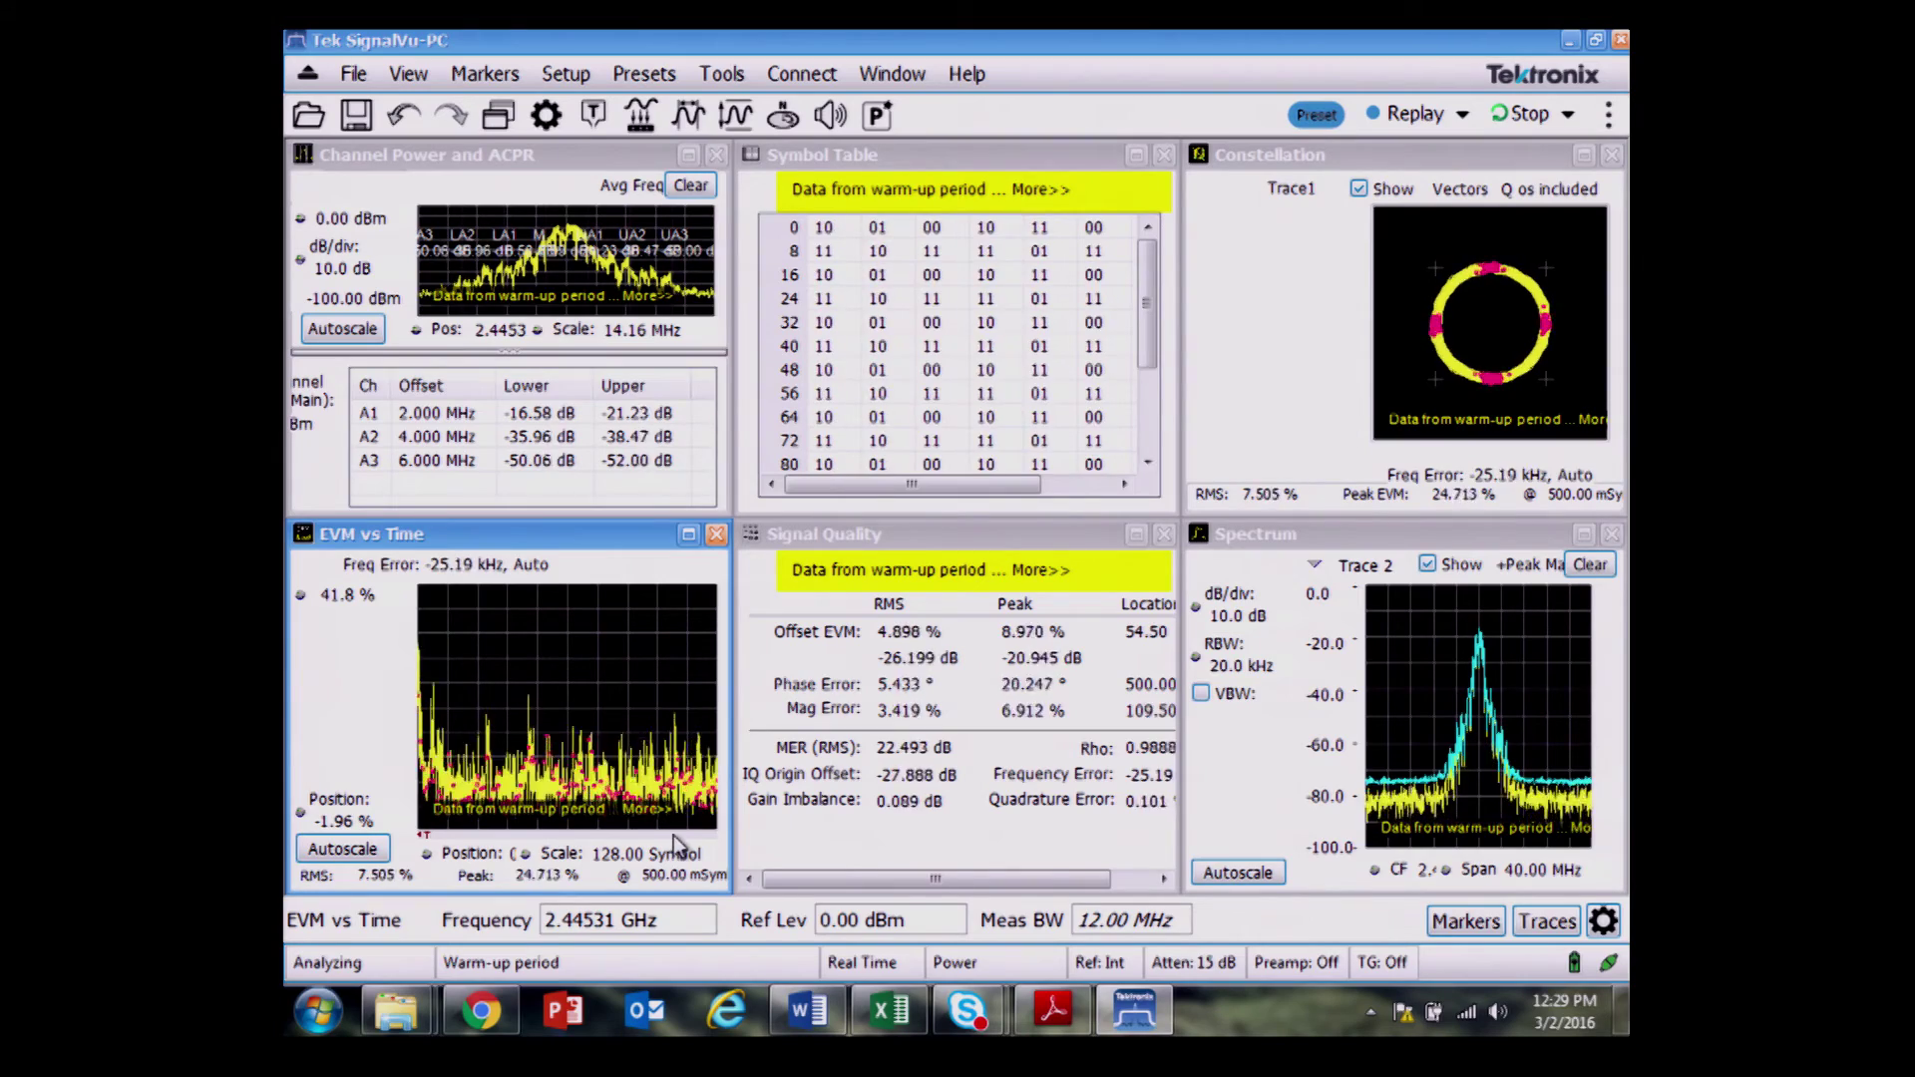
left_click(1584, 154)
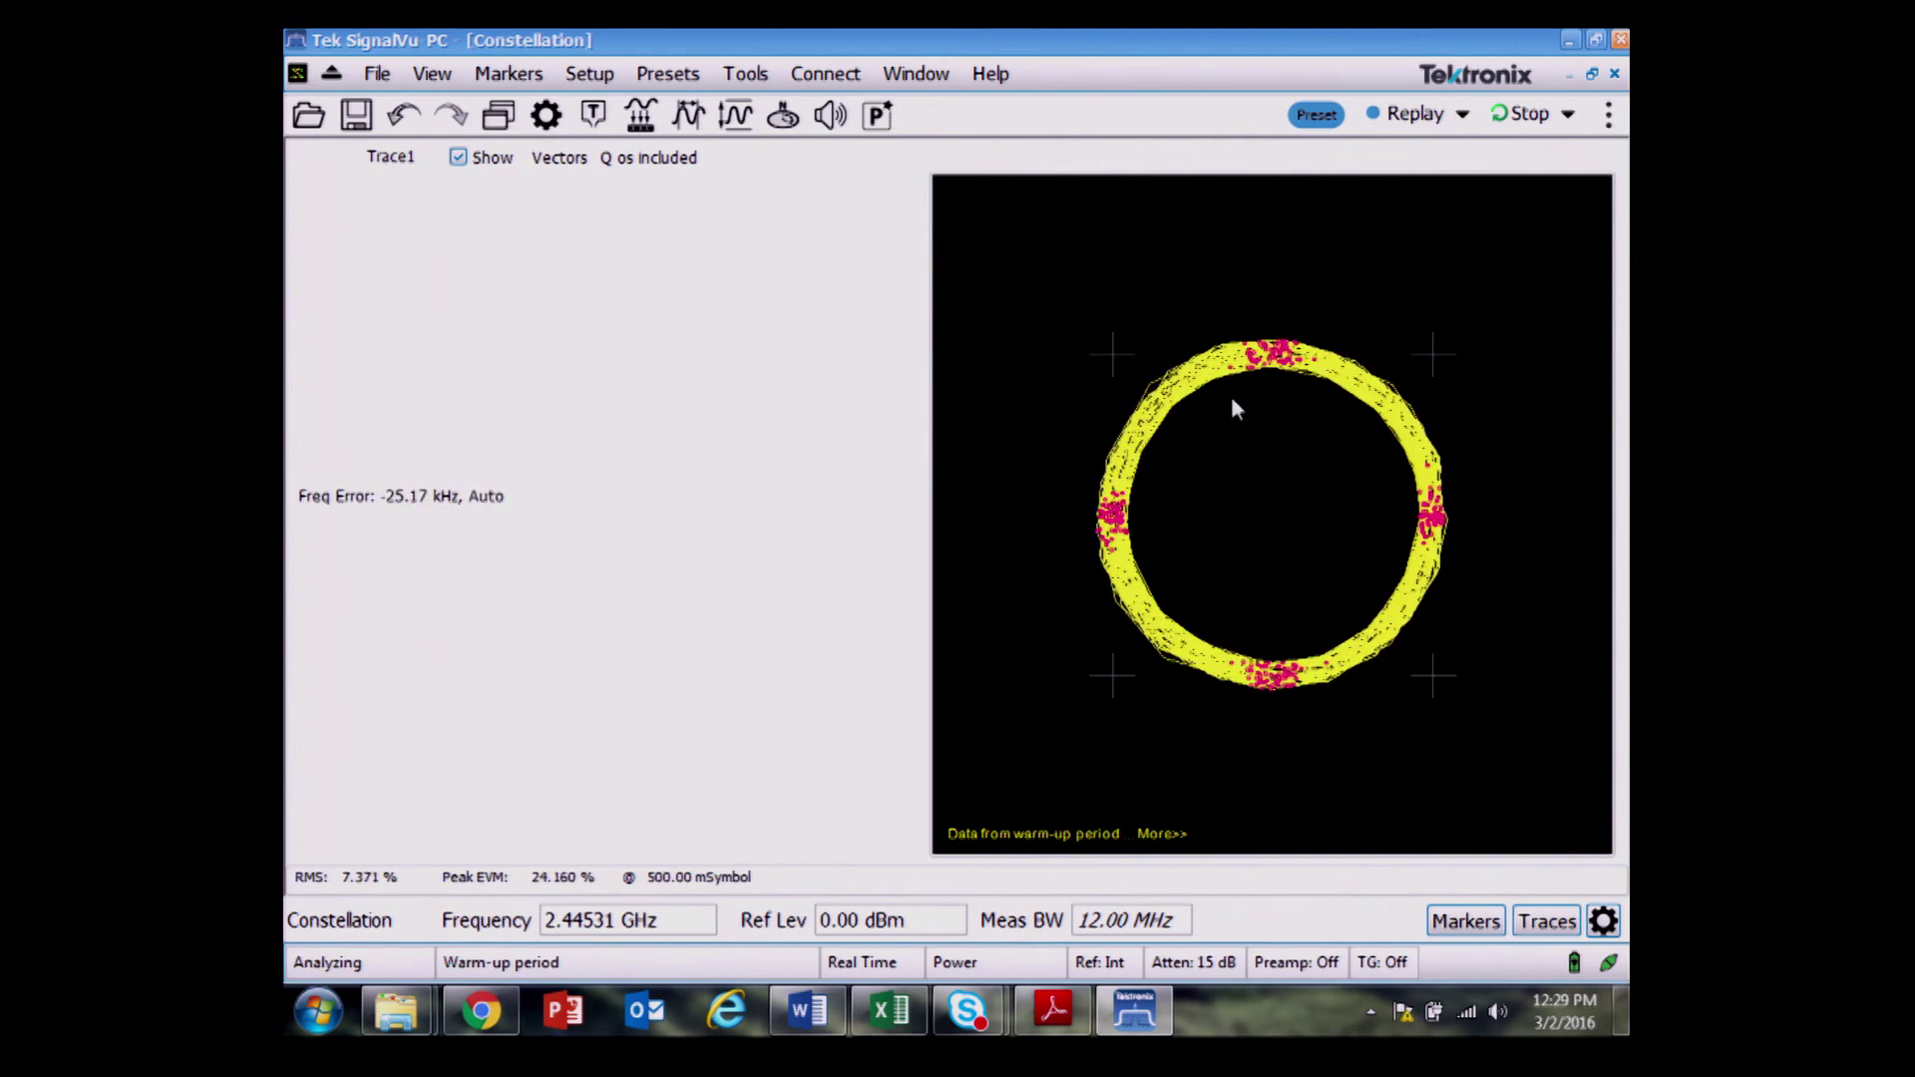
- Toggle Remove Q offset in Constellation Prefs twice, leaving it unchecked, then restore the tiled layout
left_click(545, 115)
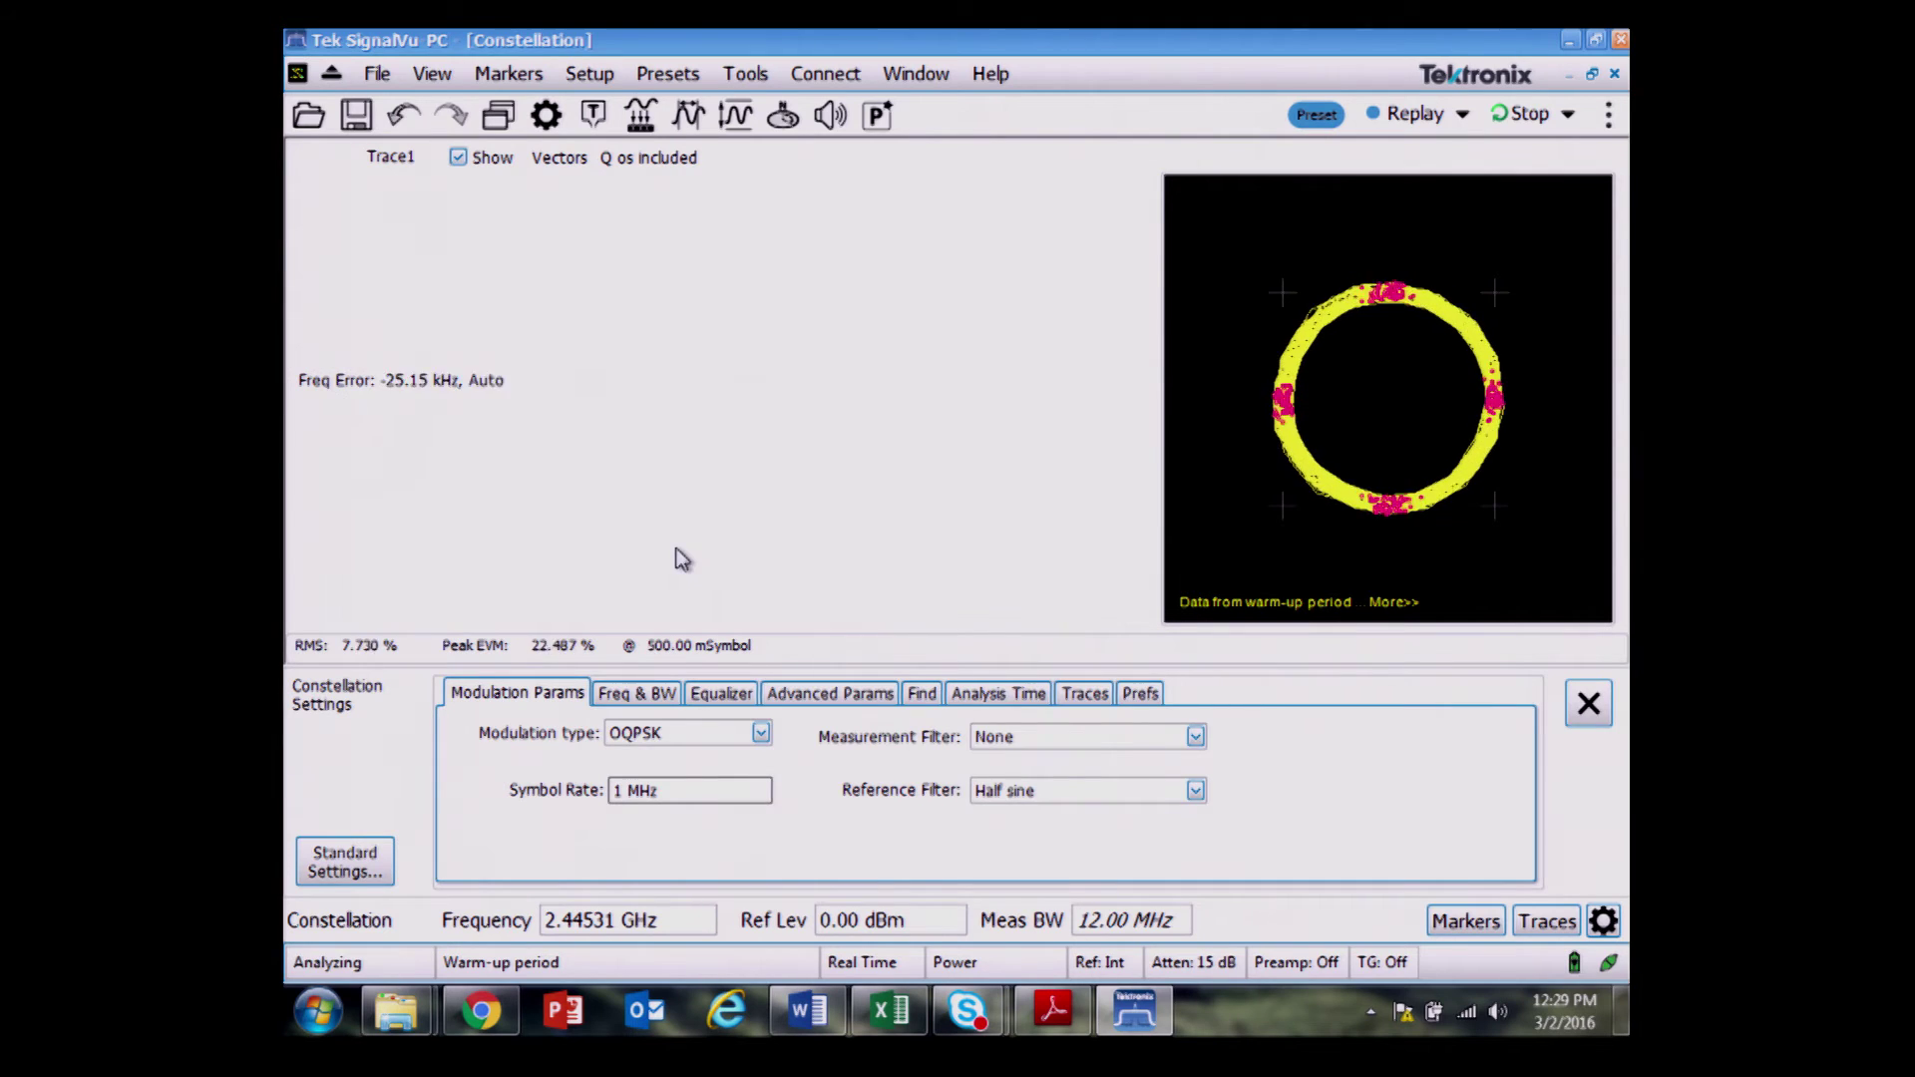
left_click(1145, 702)
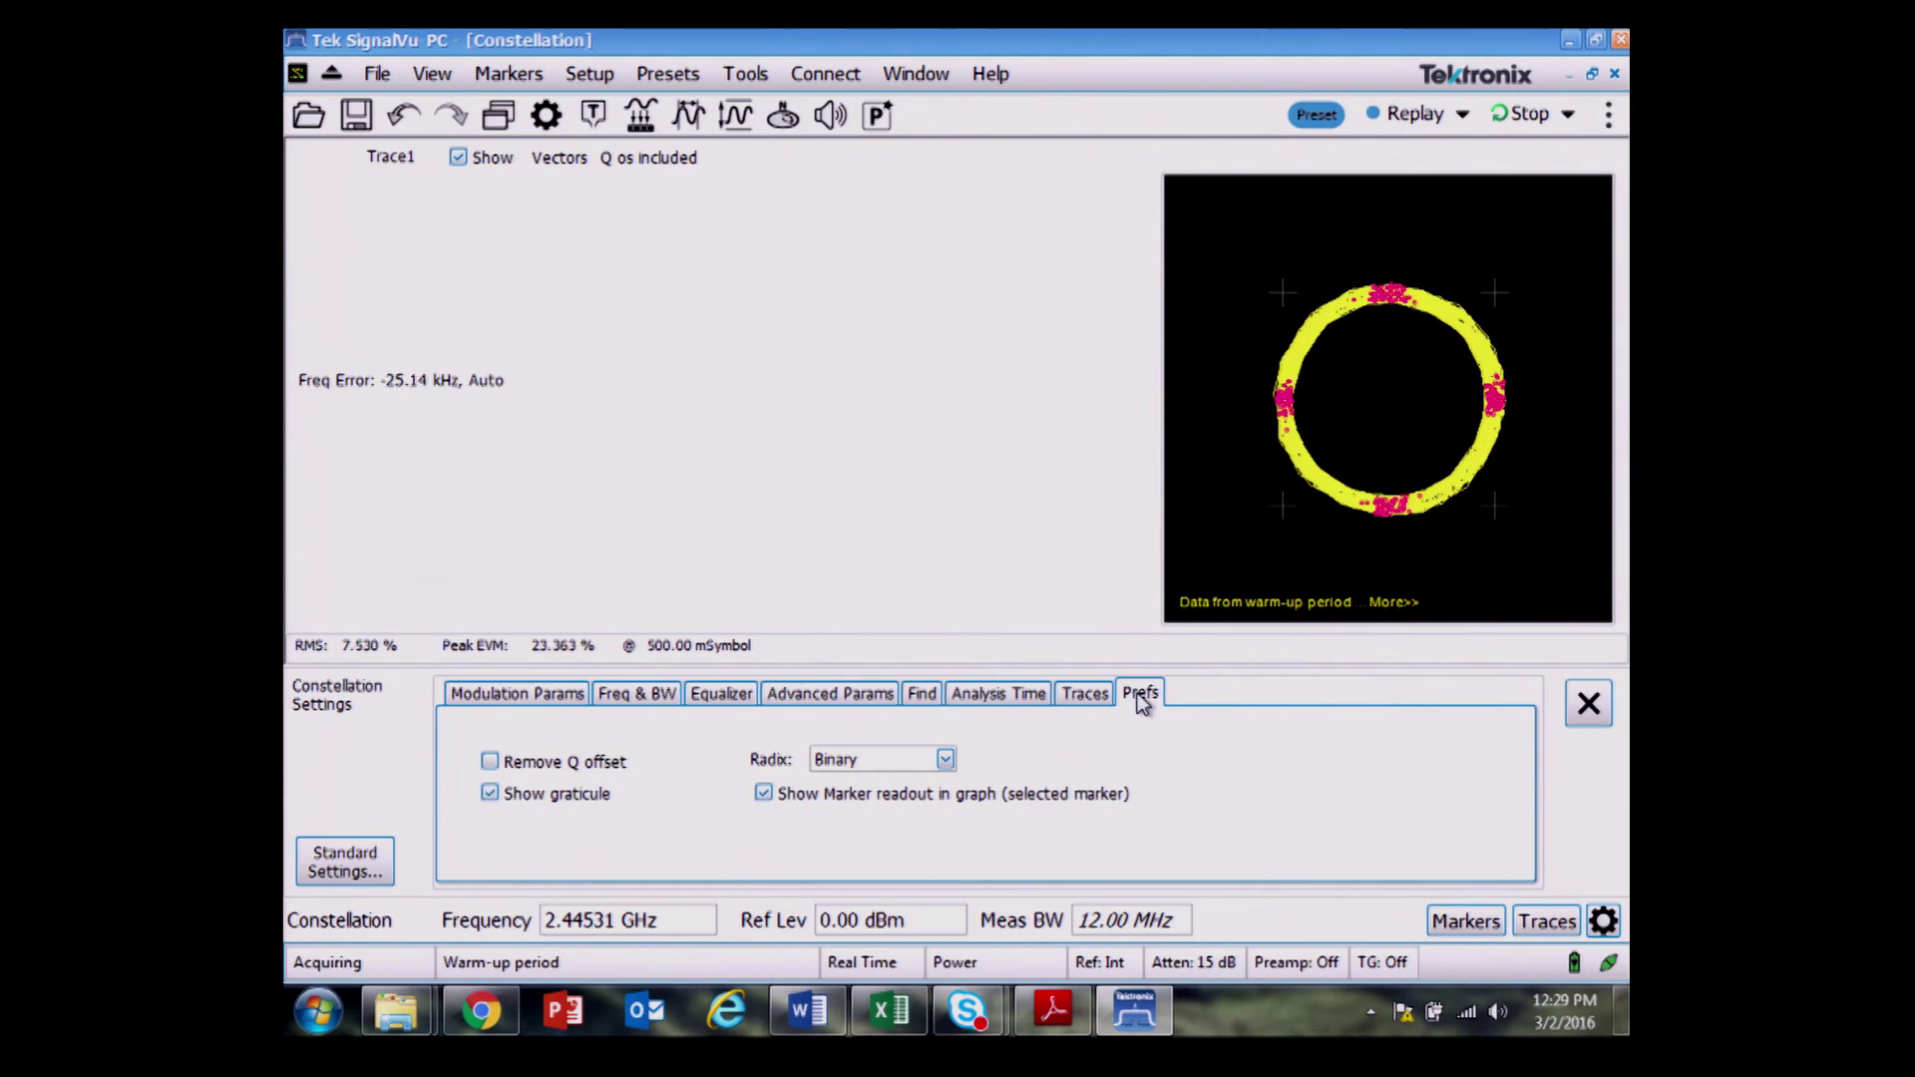
left_click(511, 764)
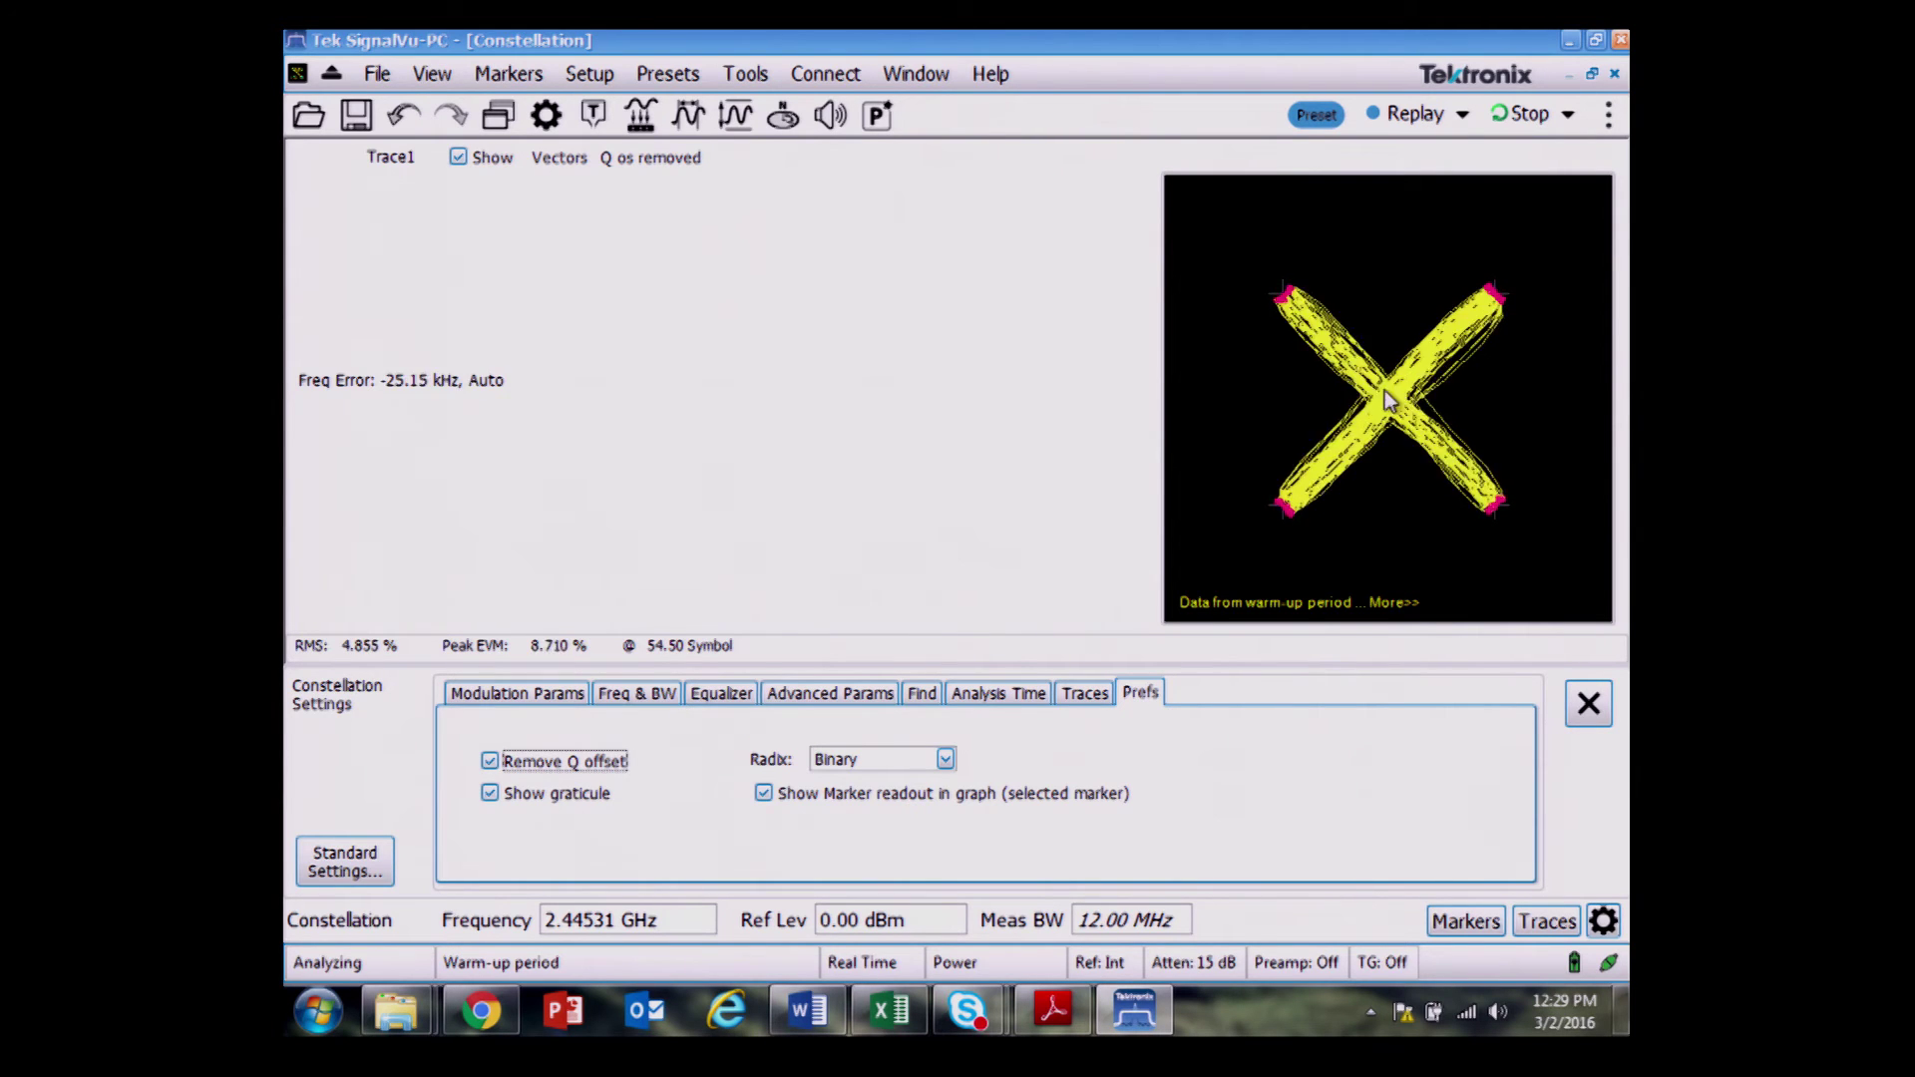
left_click(489, 761)
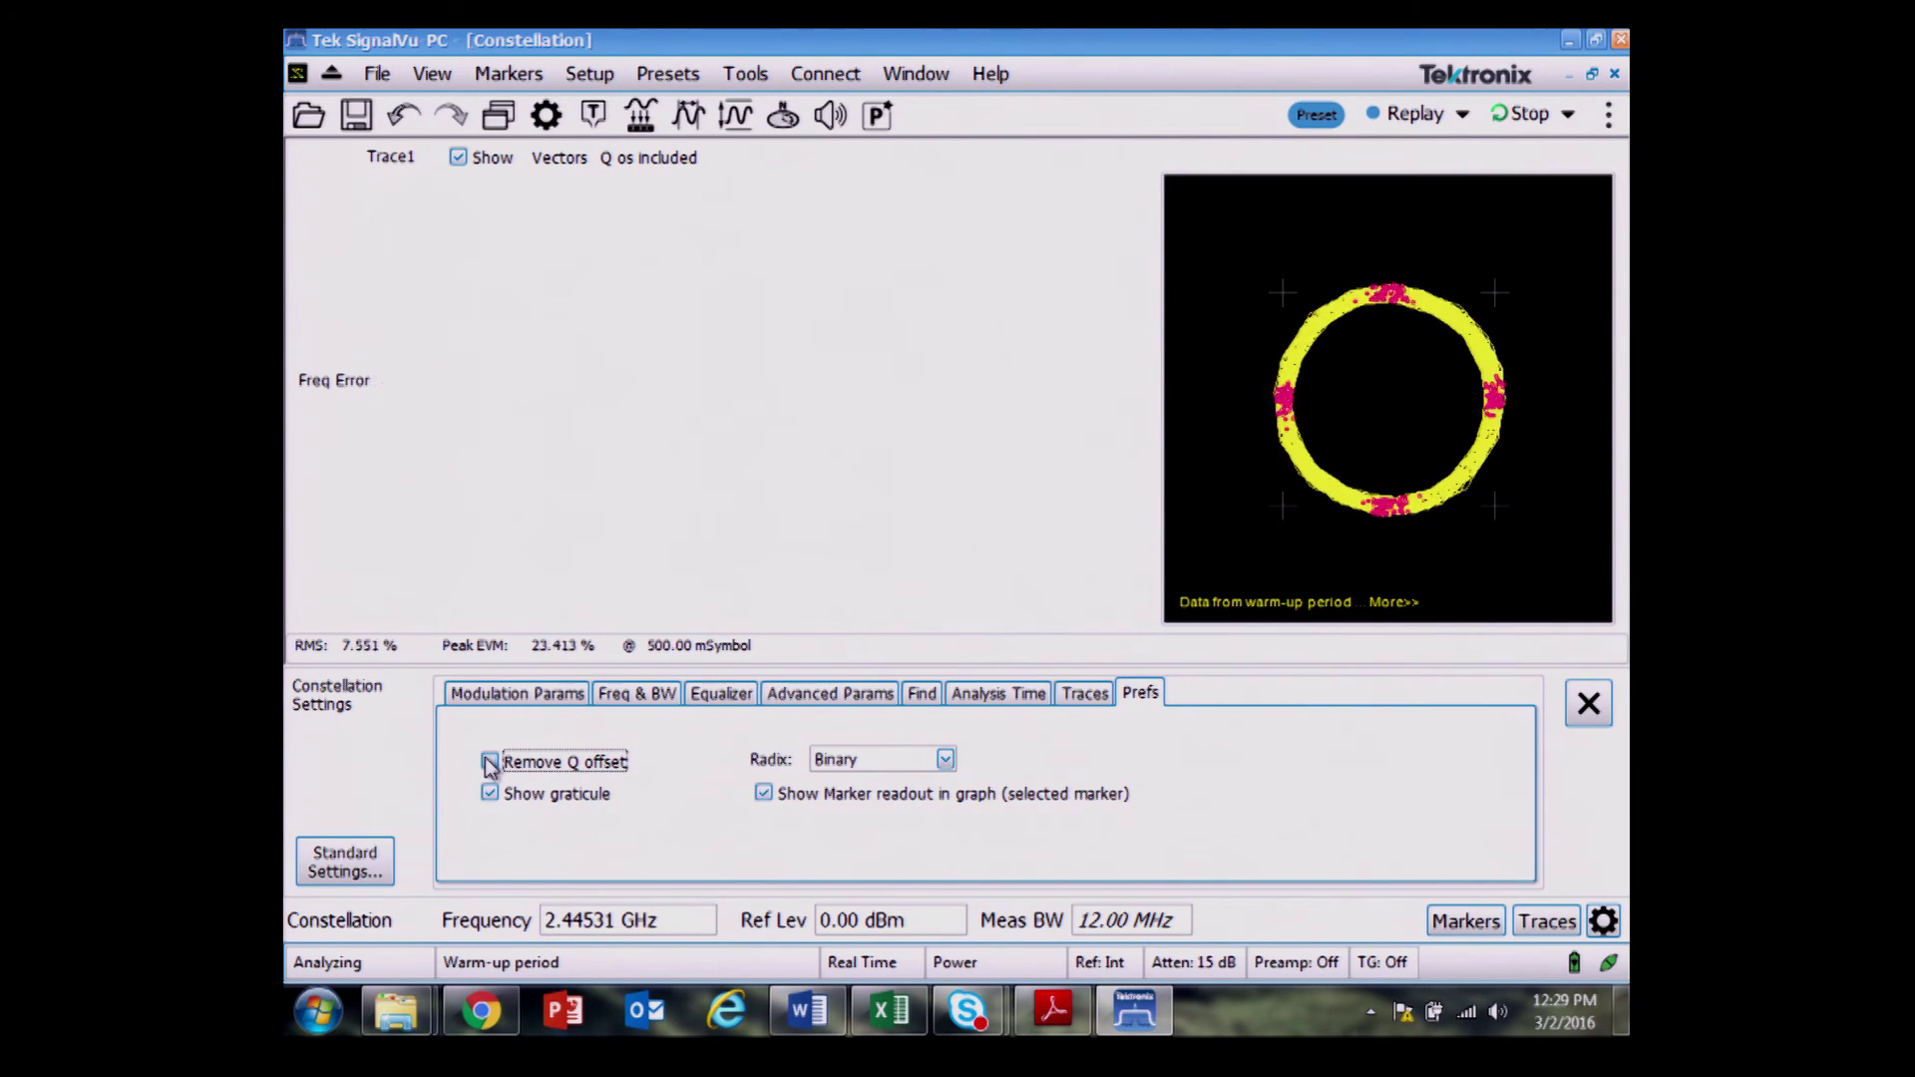
left_click(488, 764)
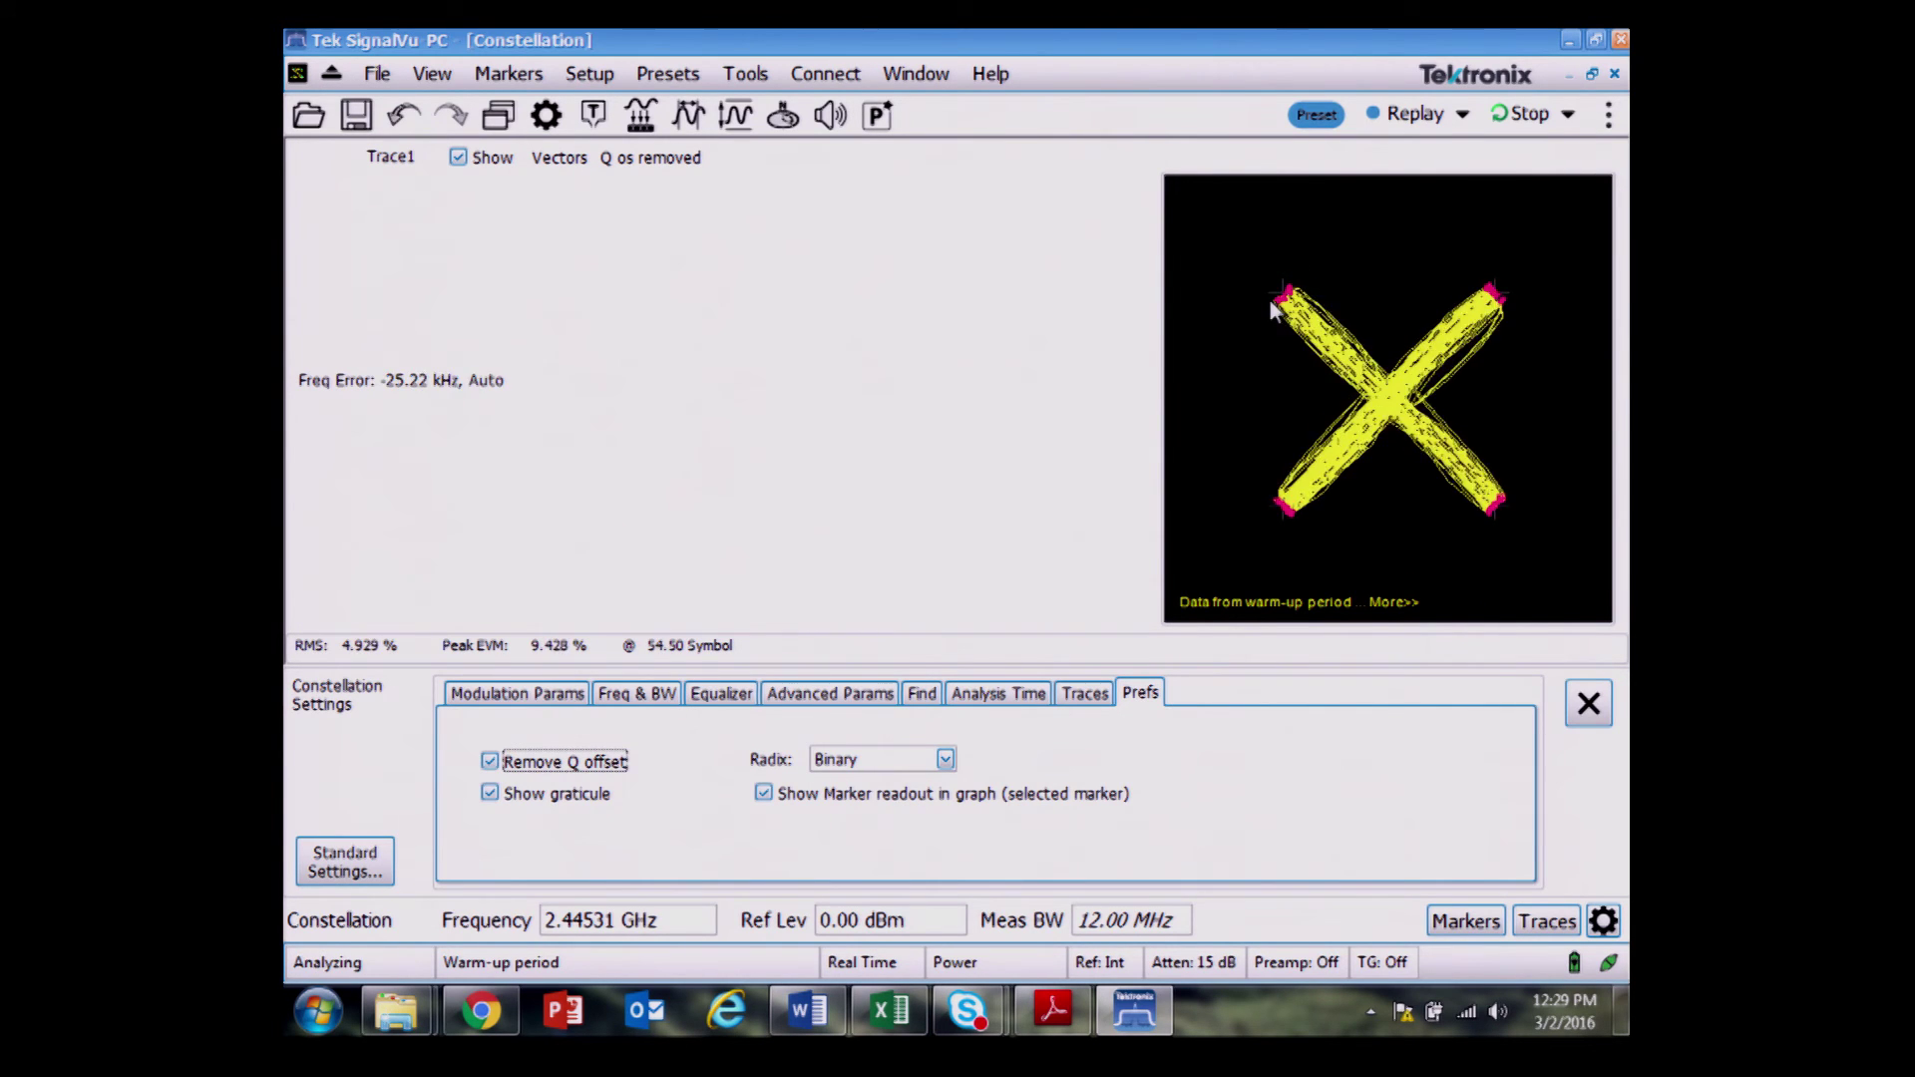
left_click(490, 763)
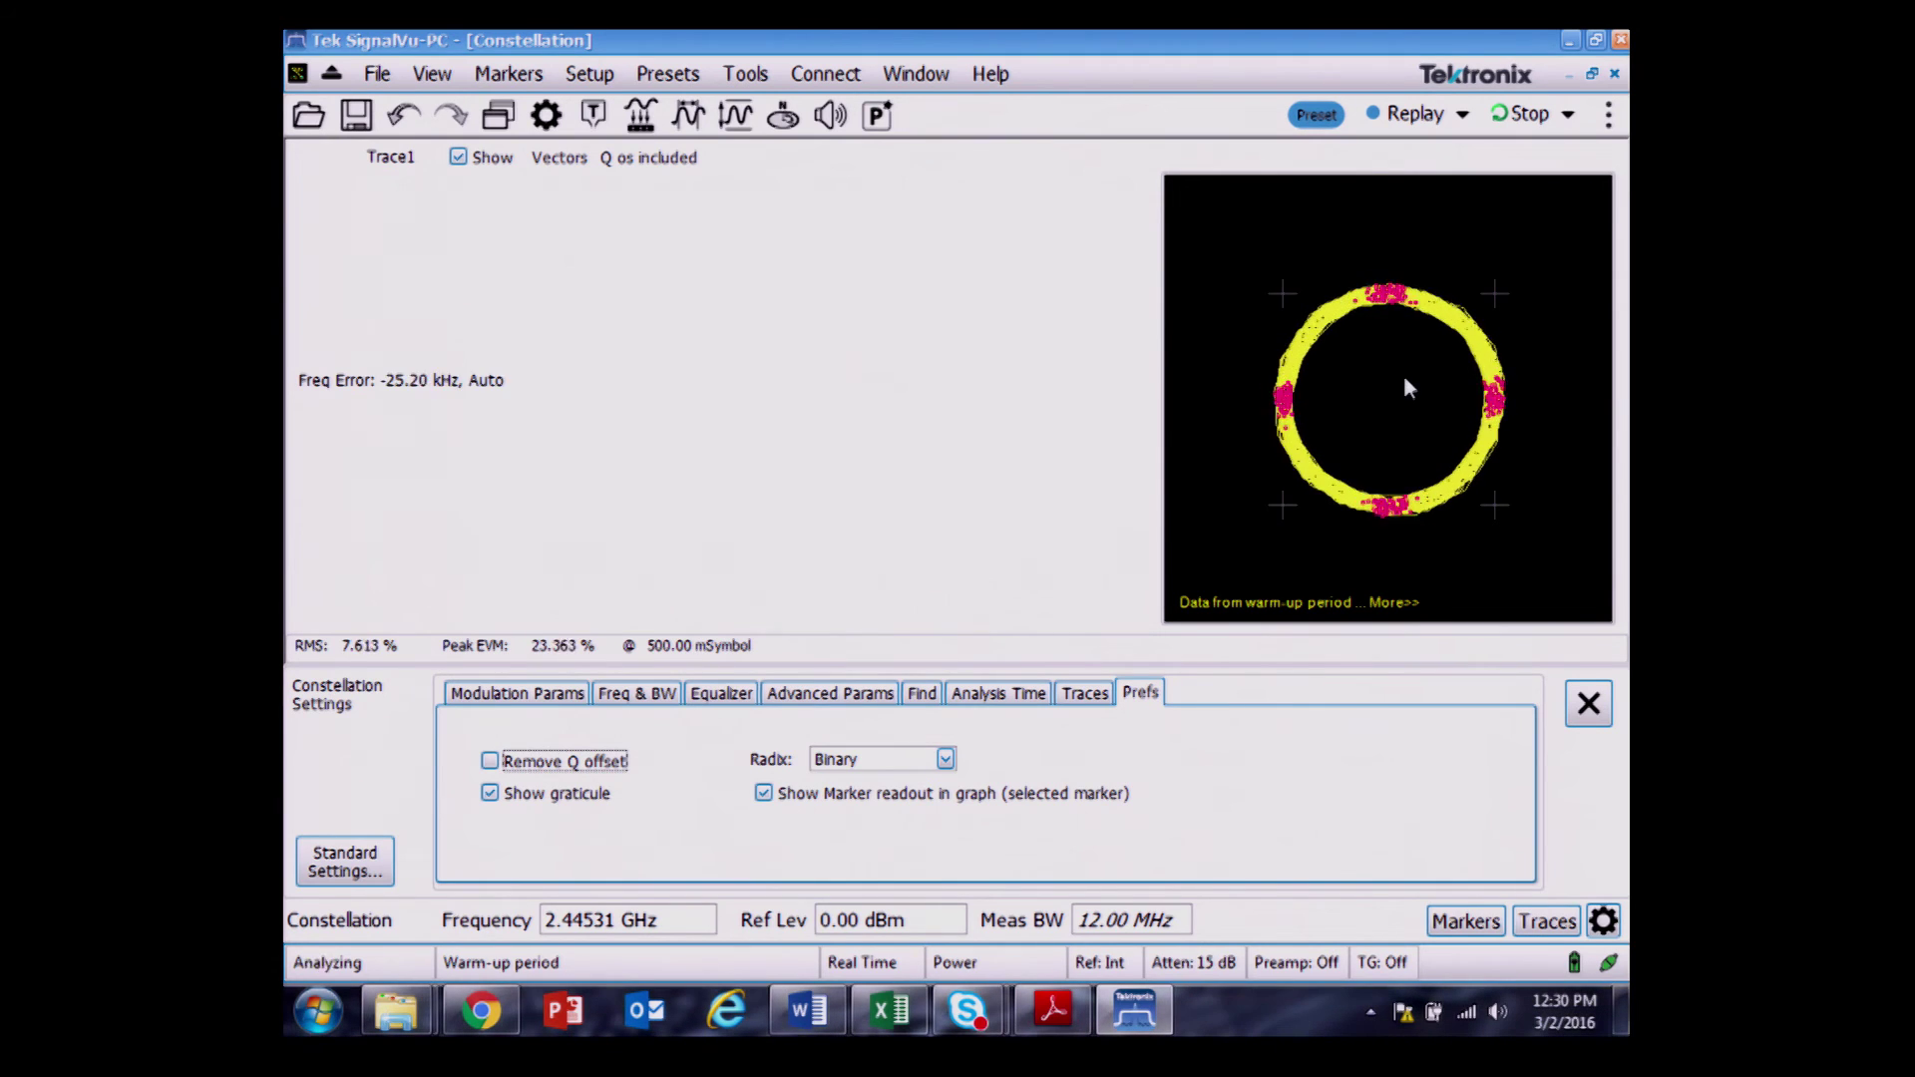
left_click(1591, 76)
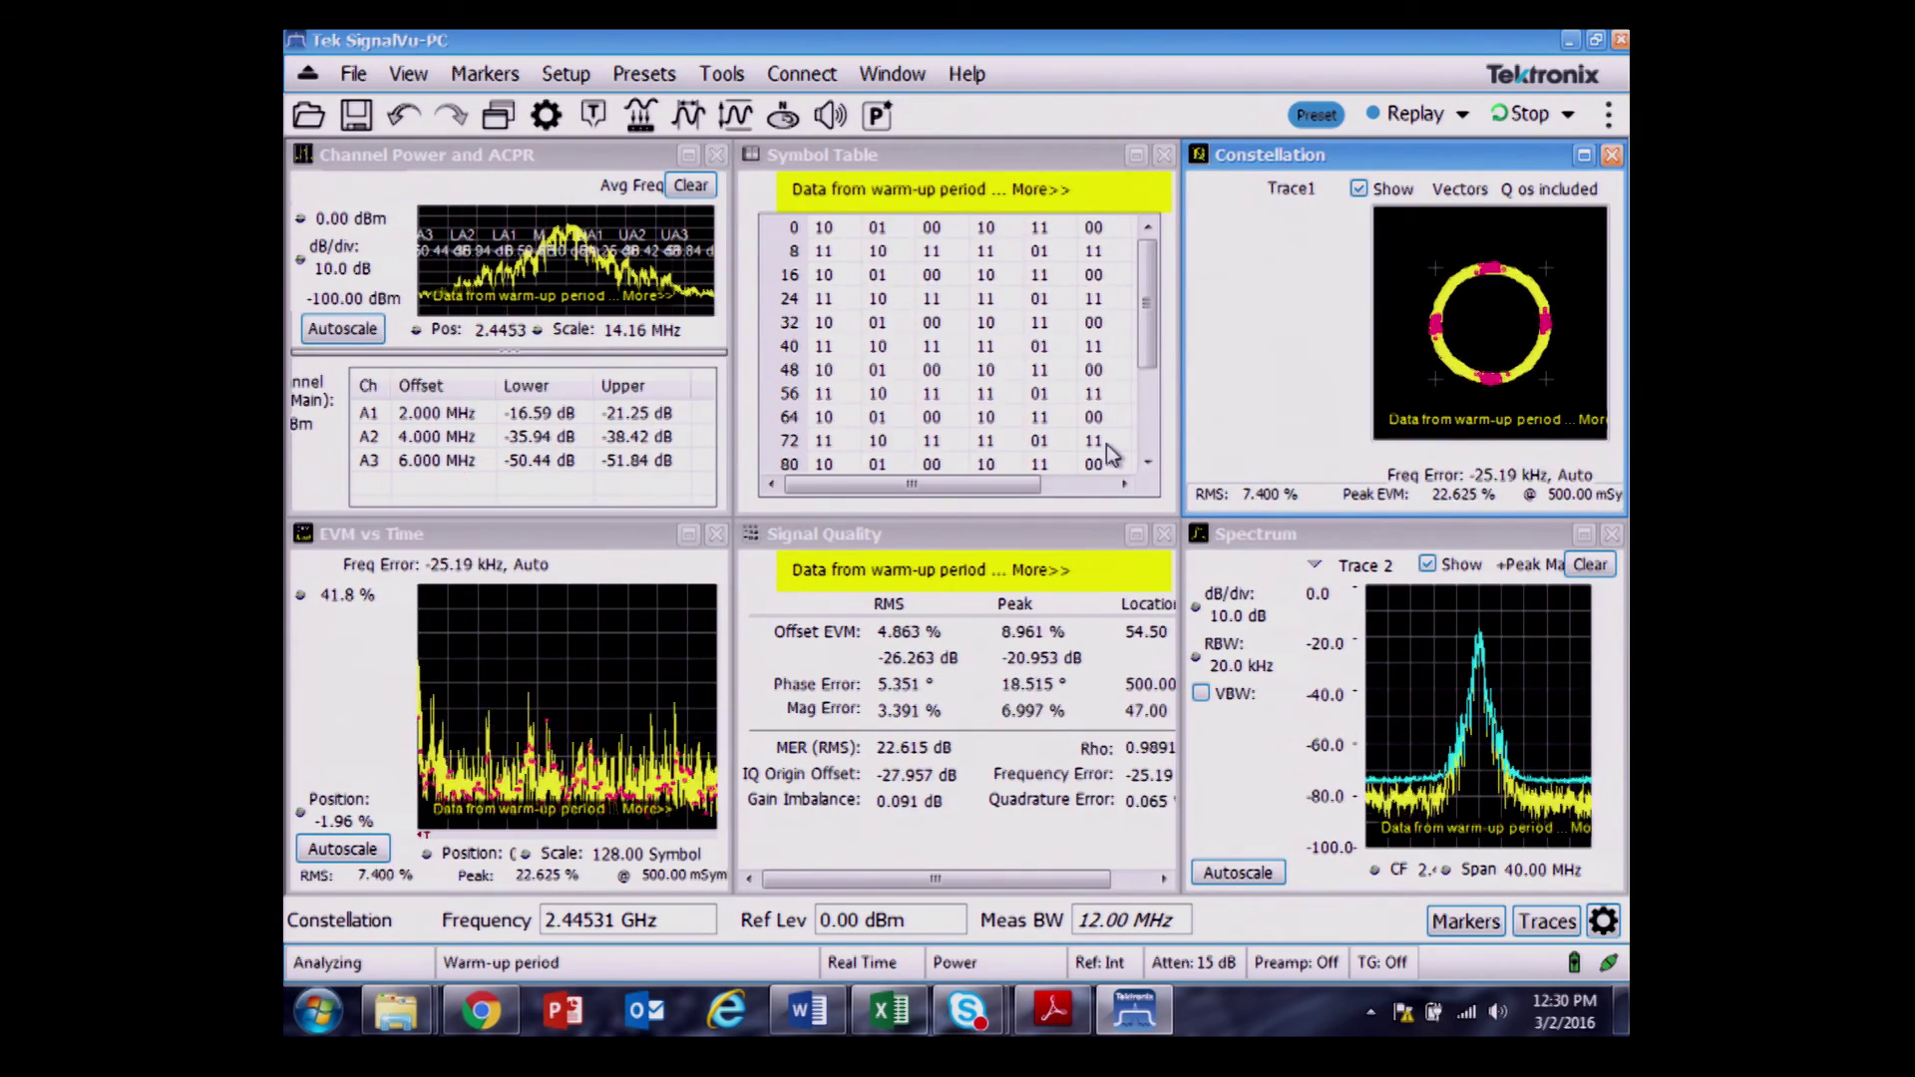